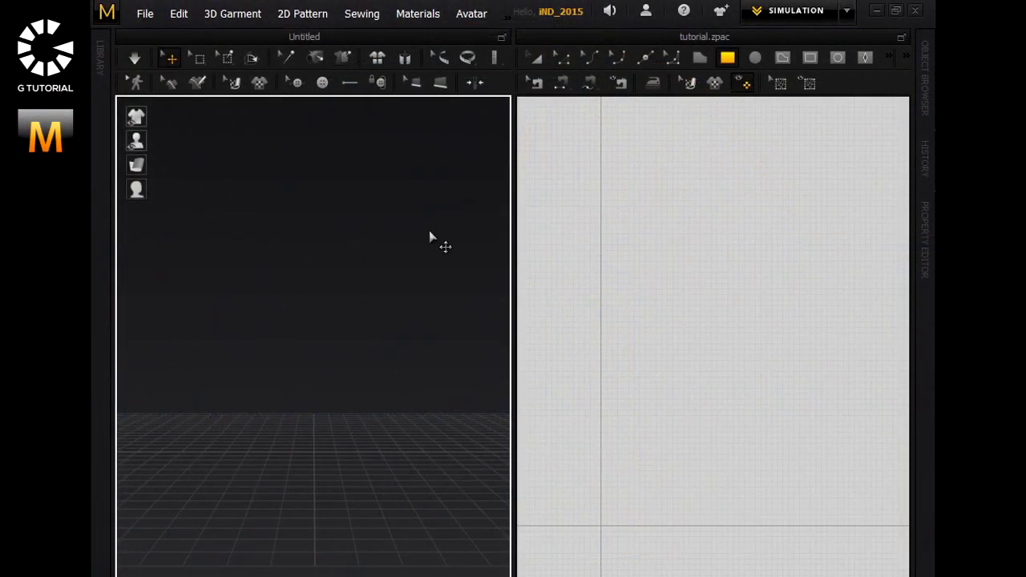
Load the dark-haired male avatar with shoes from the Avatar Editor, then close the editor.
{"action": "left_click", "coordinate": [473, 18]}
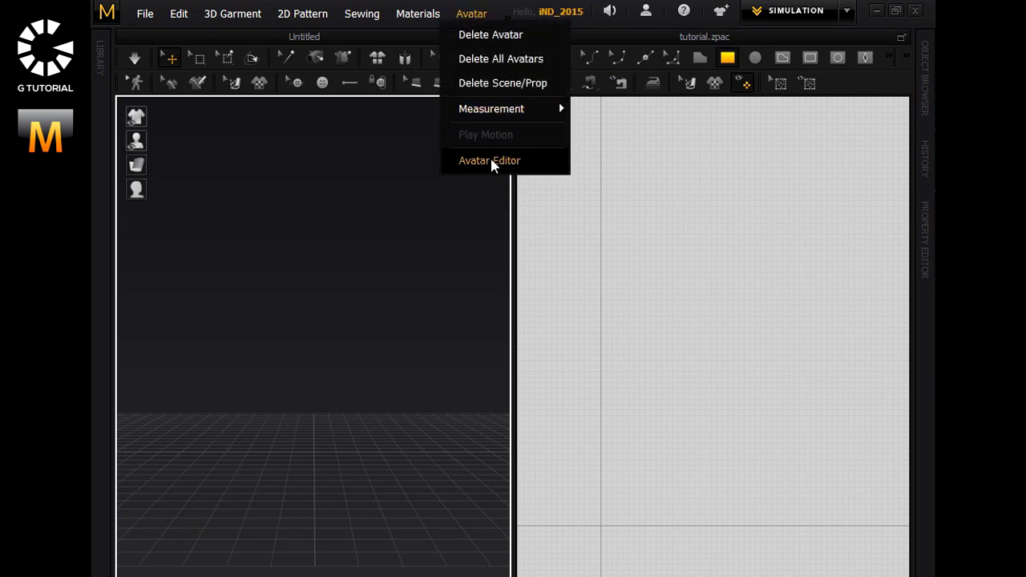
{"action": "left_click", "coordinate": [491, 157]}
{"action": "double_click", "coordinate": [776, 109]}
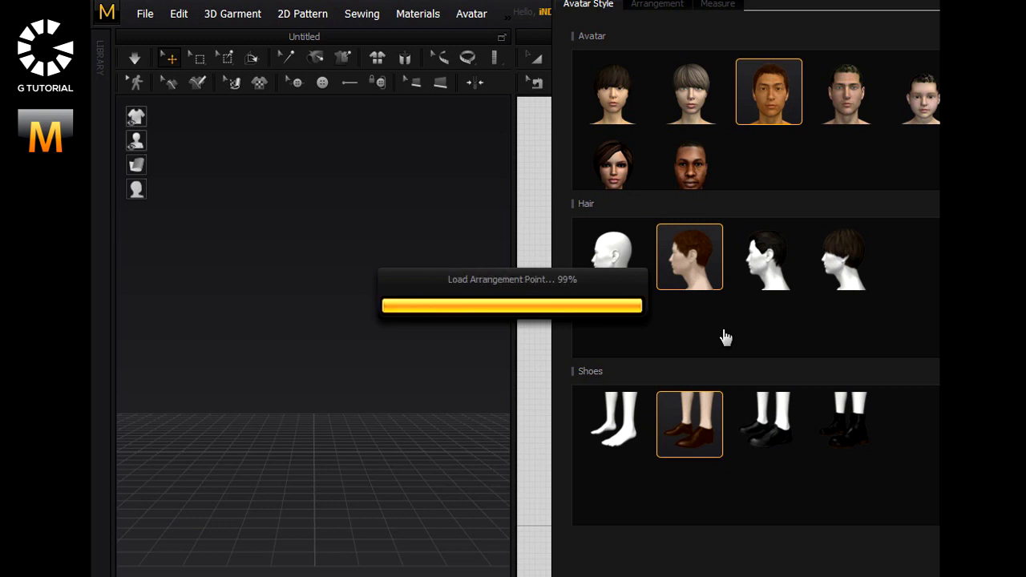
{"action": "left_click", "coordinate": [475, 16]}
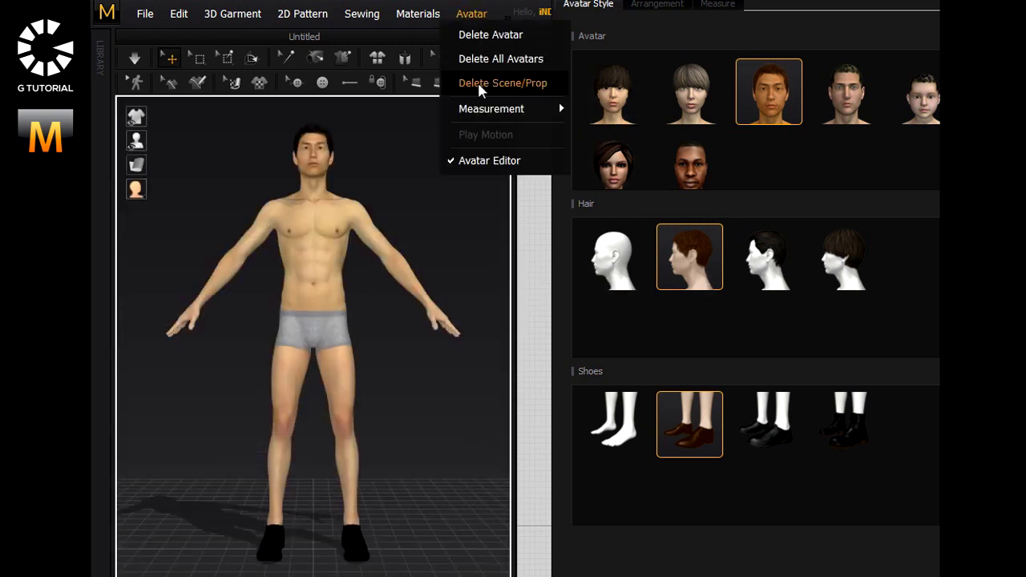
{"action": "left_click", "coordinate": [489, 161]}
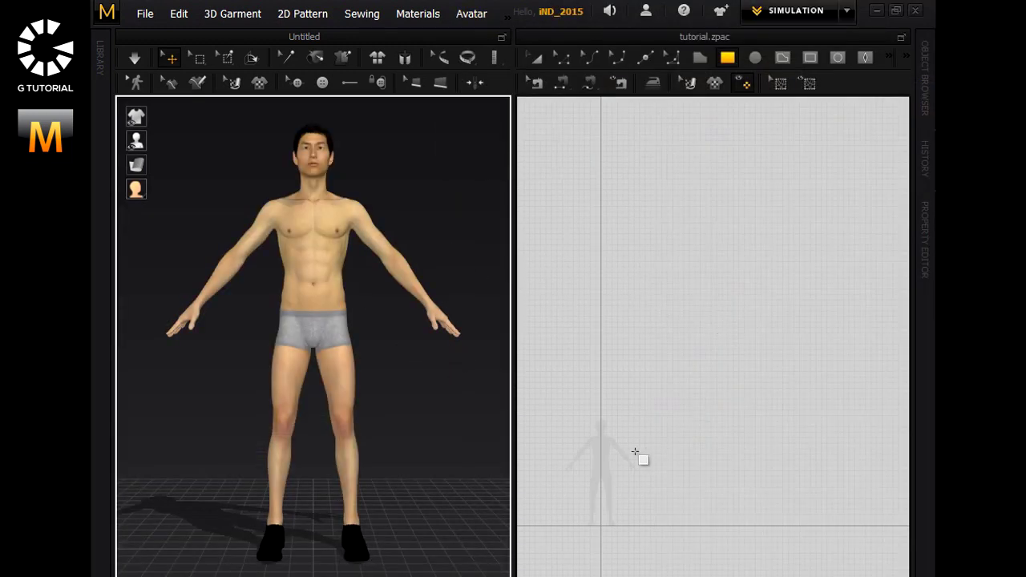
Zoom onto the avatar silhouette and start a polygon outline from hip to neck on the centre line.
{"action": "right_click_drag", "start_coordinate": [635, 453], "coordinate": [696, 323]}
{"action": "scroll", "coordinate": [676, 344], "scroll_direction": "up", "scroll_amount": 2}
{"action": "scroll", "coordinate": [675, 344], "scroll_direction": "up", "scroll_amount": 3}
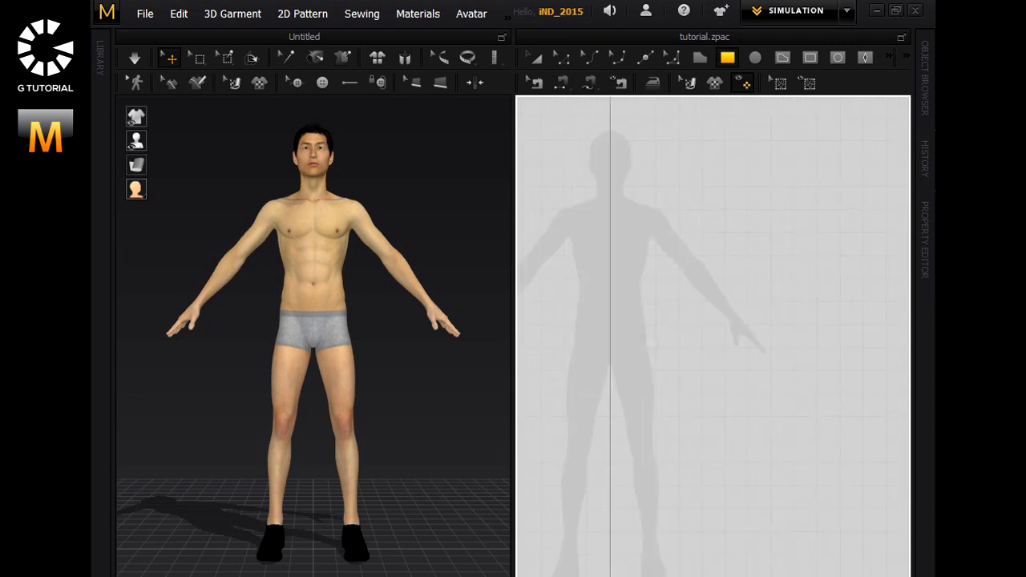
{"action": "scroll", "coordinate": [705, 355], "scroll_direction": "up", "scroll_amount": 2}
{"action": "scroll", "coordinate": [698, 366], "scroll_direction": "up", "scroll_amount": 2}
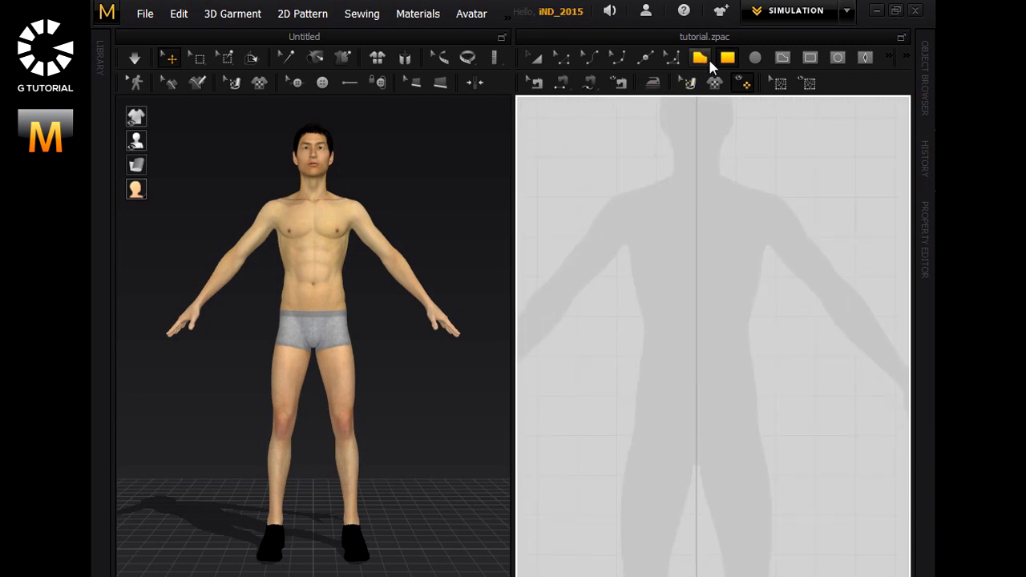
{"action": "left_click", "coordinate": [700, 57]}
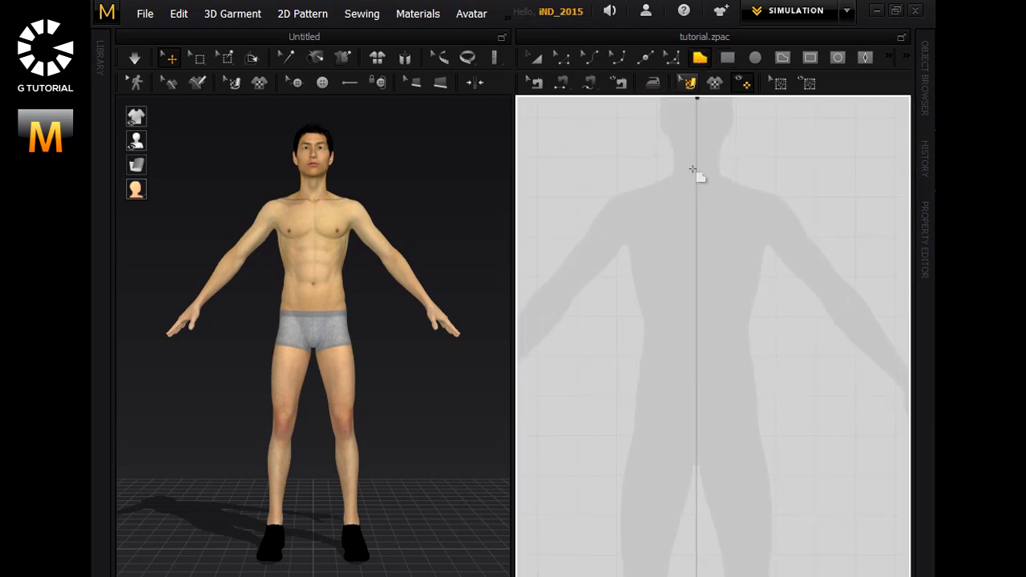
{"action": "left_click", "coordinate": [697, 438]}
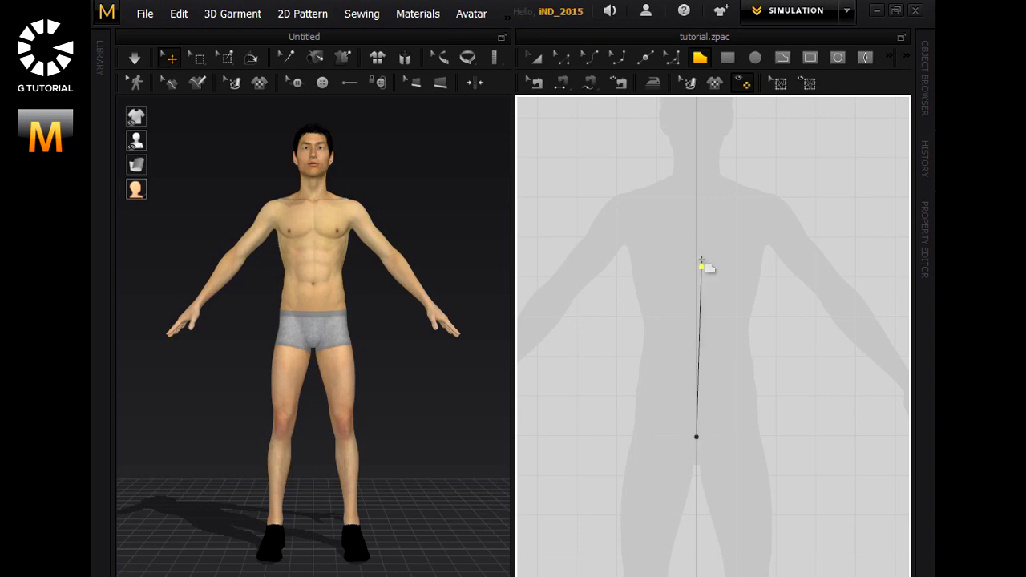
{"action": "left_click", "coordinate": [695, 206]}
Add shoulder, shoulder-tip, underarm and side-hem points and close the half-torso outline.
{"action": "left_click", "coordinate": [666, 179]}
{"action": "left_click", "coordinate": [638, 190]}
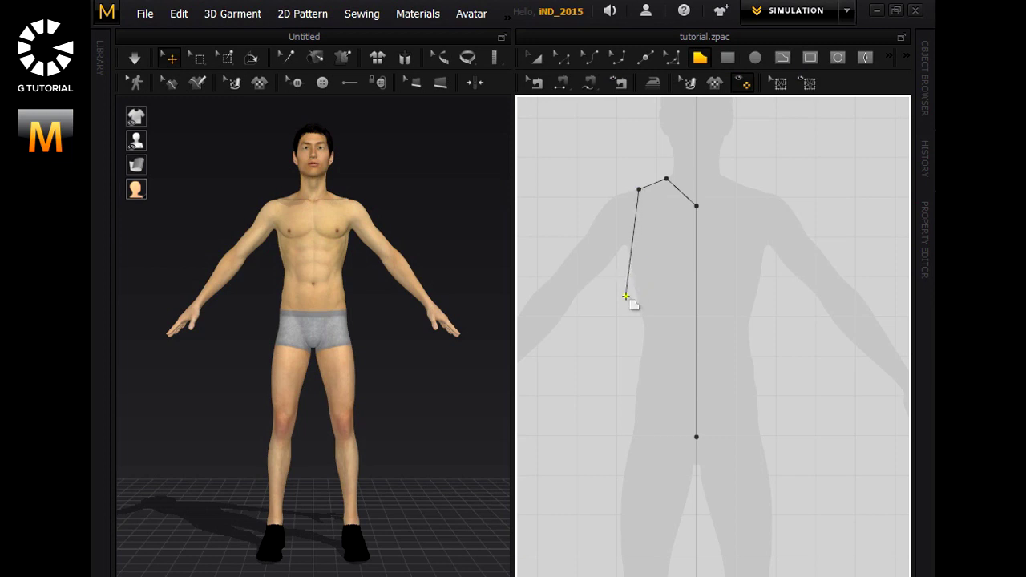
{"action": "left_click", "coordinate": [625, 296]}
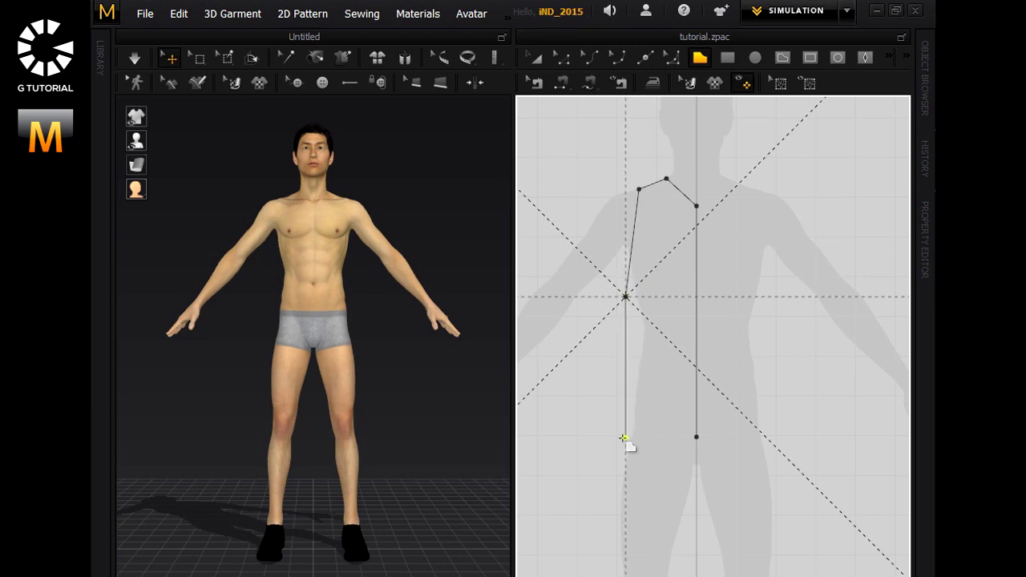
{"action": "left_click", "coordinate": [624, 437]}
{"action": "left_click", "coordinate": [697, 438]}
{"action": "left_click", "coordinate": [616, 56]}
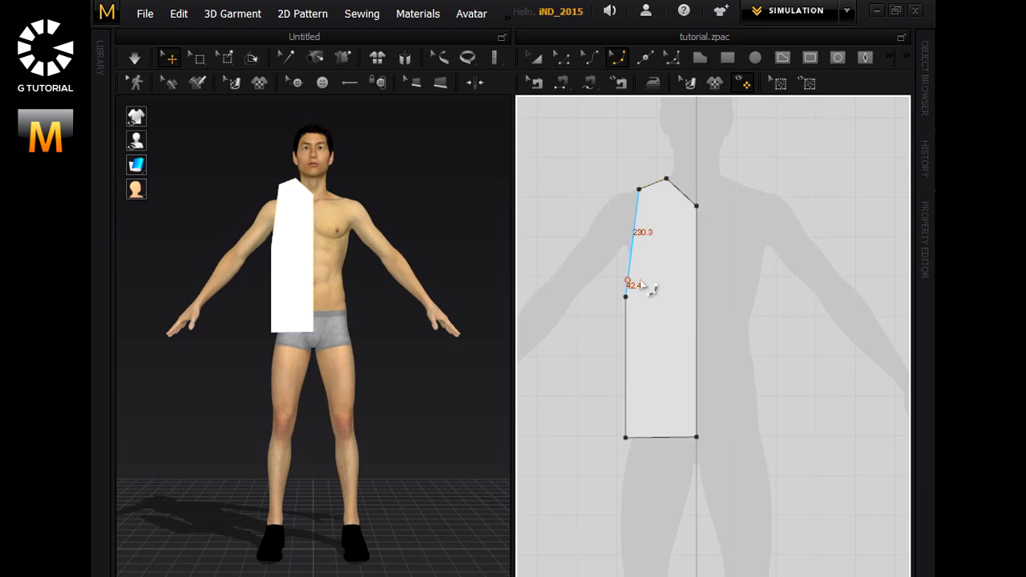
Curve the armhole with two curve points and raise the underarm point up the side.
{"action": "left_click_drag", "start_coordinate": [641, 286], "coordinate": [642, 285]}
{"action": "left_click_drag", "start_coordinate": [649, 242], "coordinate": [656, 246]}
{"action": "left_click", "coordinate": [563, 58]}
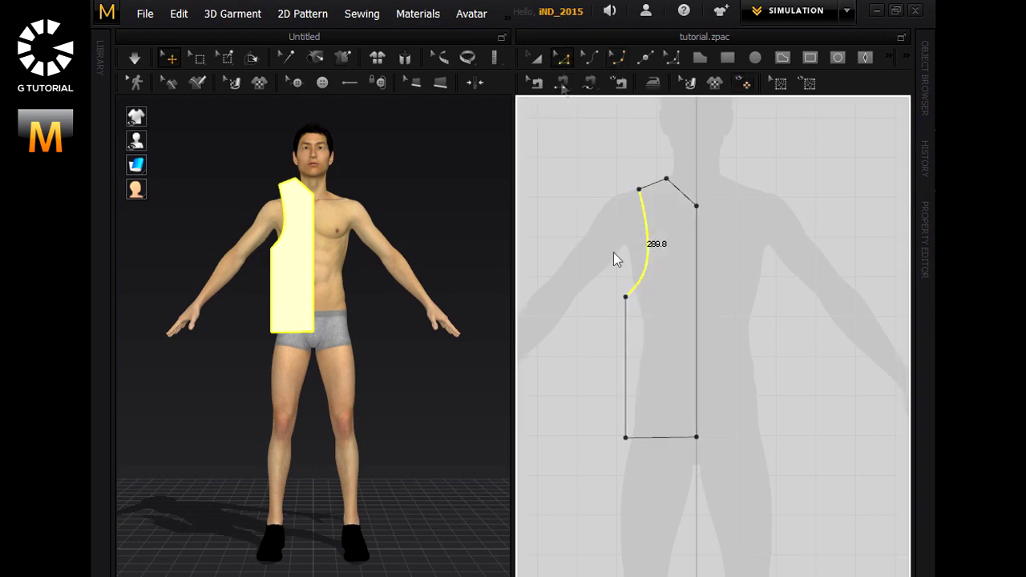
{"action": "left_click_drag", "start_coordinate": [626, 298], "coordinate": [627, 284]}
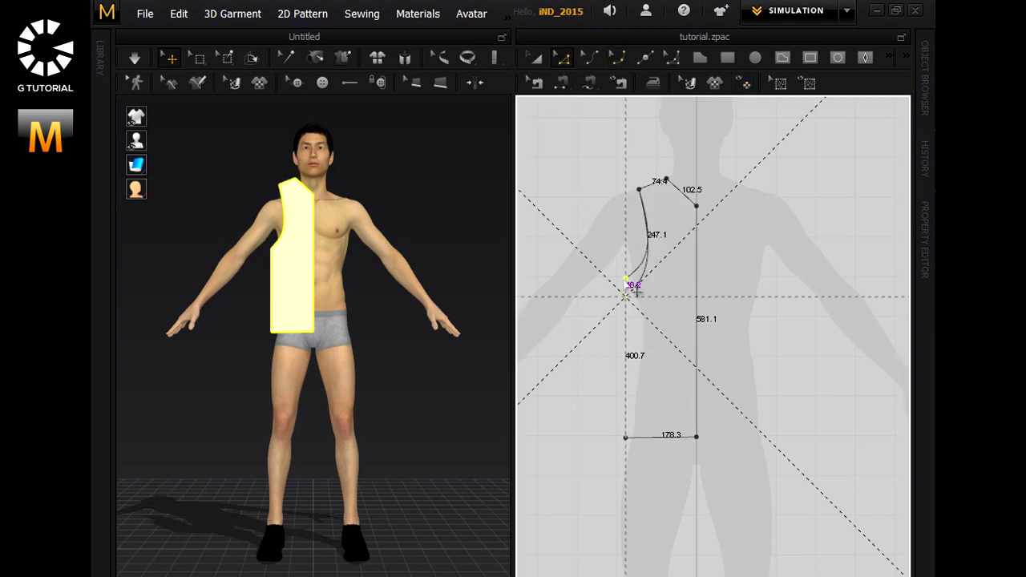
Curve the front neckline and select the piece's straight side edge.
{"action": "left_click", "coordinate": [616, 57]}
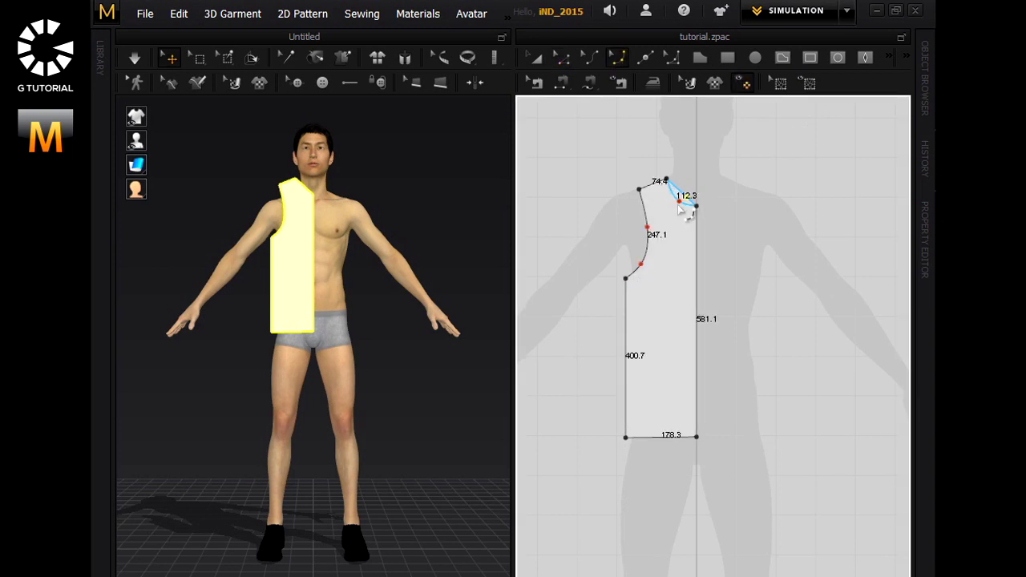
{"action": "left_click_drag", "start_coordinate": [670, 282], "coordinate": [671, 280]}
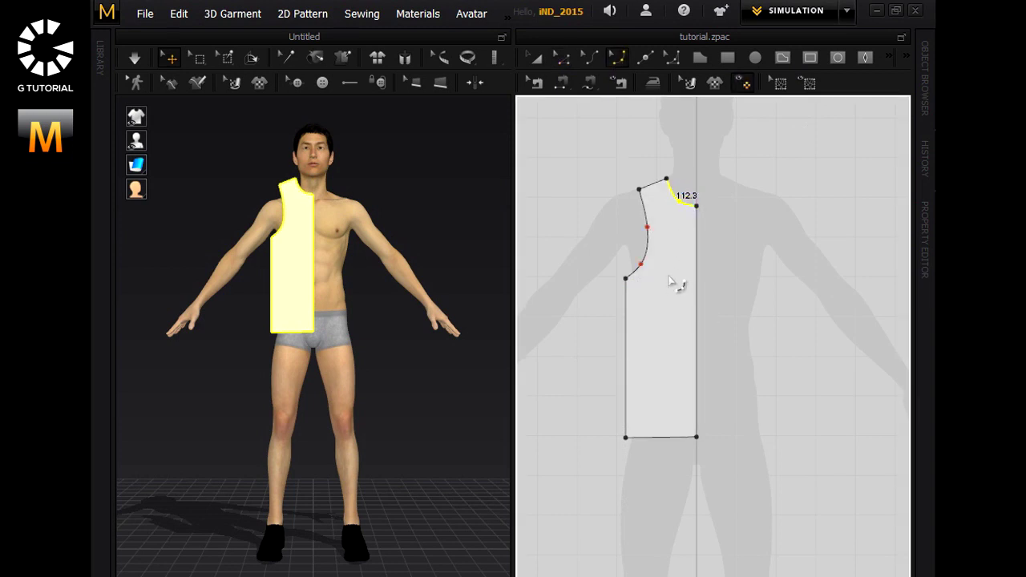
{"action": "left_click", "coordinate": [562, 57]}
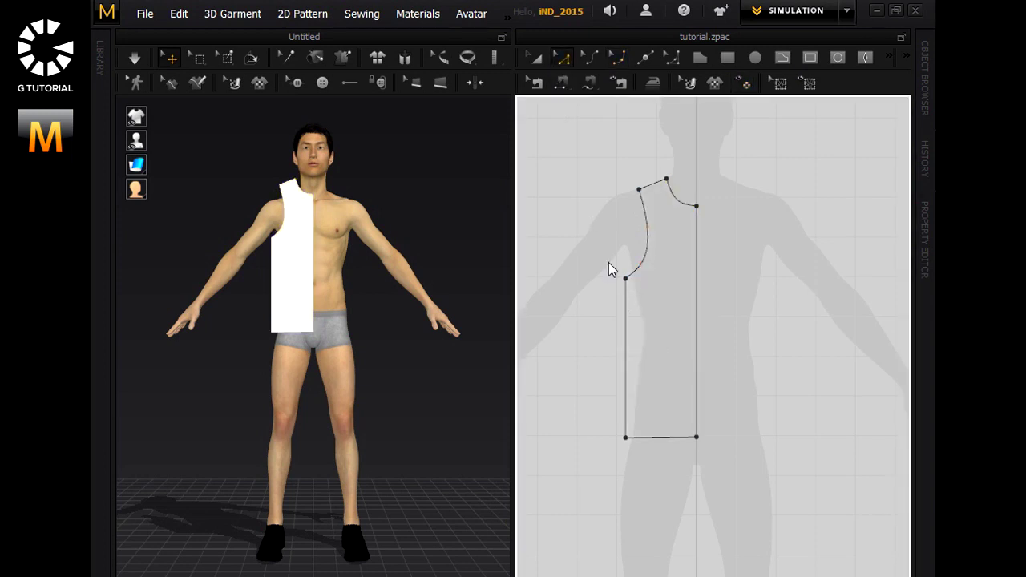
{"action": "left_click_drag", "start_coordinate": [645, 460], "coordinate": [620, 437]}
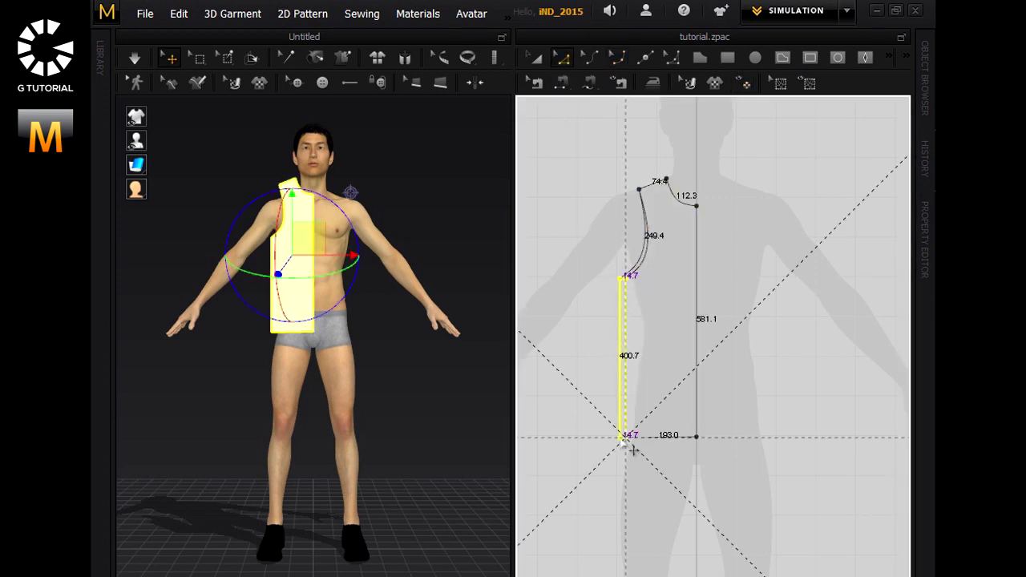
Unfold the half-front across its centre-front line into a full symmetric front panel.
{"action": "left_click", "coordinate": [696, 317]}
{"action": "right_click", "coordinate": [694, 305]}
{"action": "left_click", "coordinate": [727, 443]}
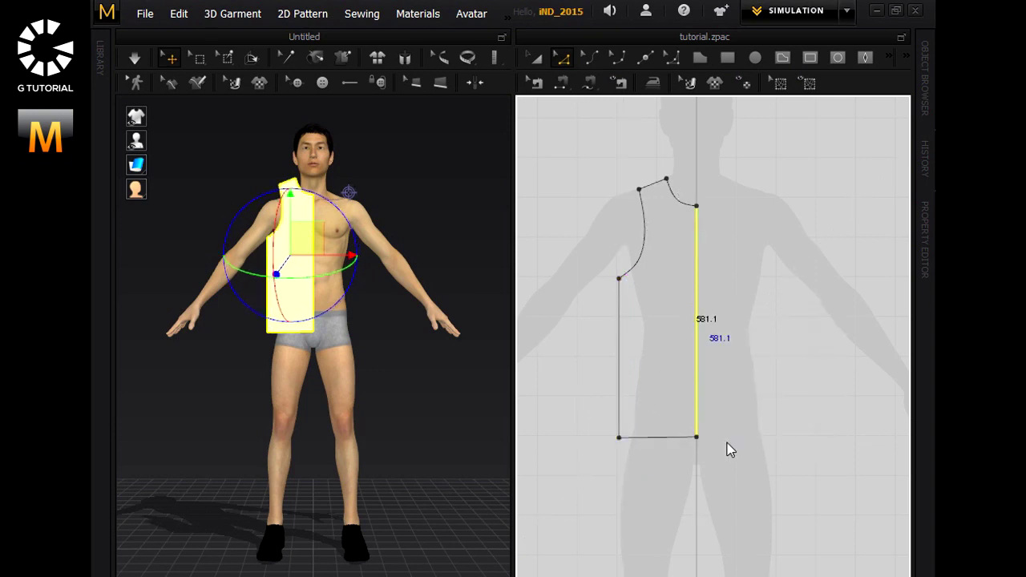
{"action": "left_click_drag", "start_coordinate": [687, 413], "coordinate": [713, 455]}
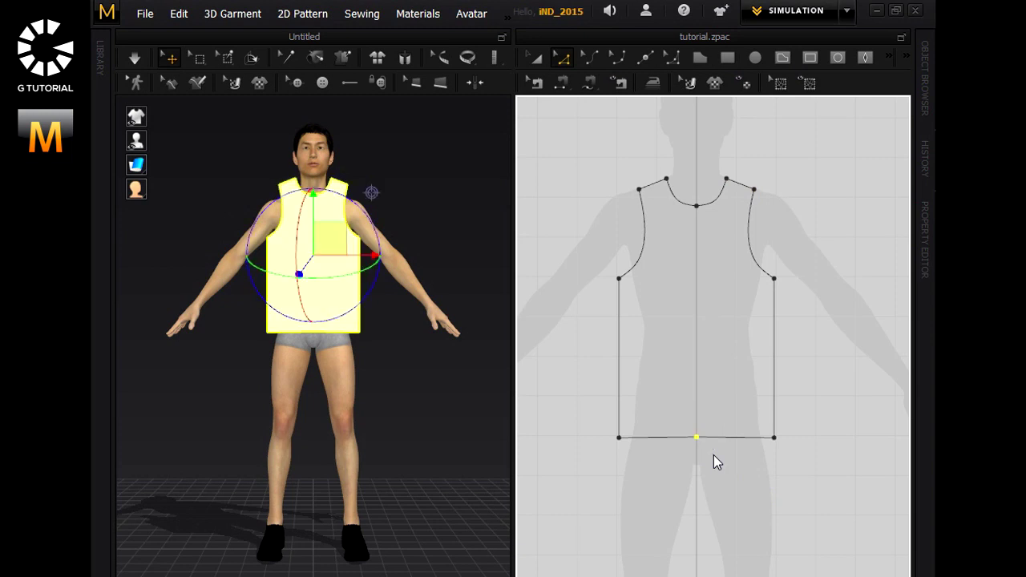
{"action": "left_click", "coordinate": [711, 371]}
Copy the front panel and paste the duplicate to its right.
{"action": "middle_click_drag", "start_coordinate": [718, 341], "coordinate": [637, 332]}
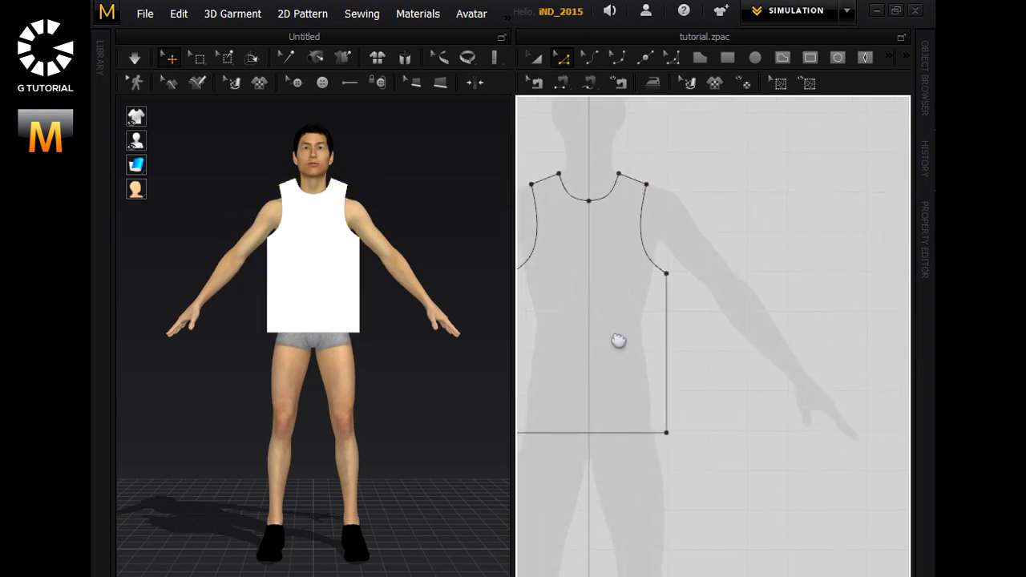
{"action": "key", "text": "a"}
{"action": "right_click", "coordinate": [555, 186]}
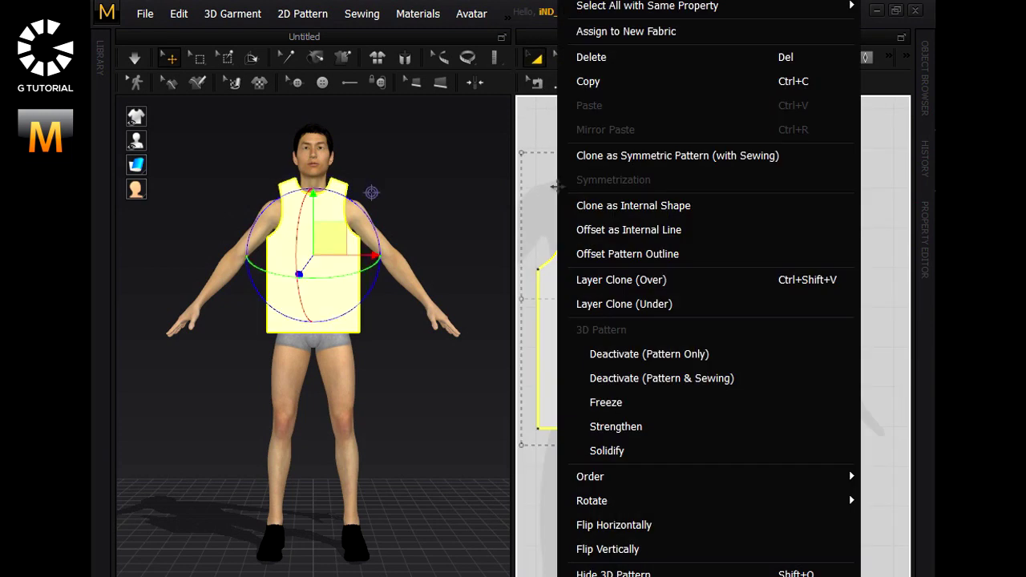
{"action": "left_click", "coordinate": [588, 81]}
{"action": "right_click", "coordinate": [637, 271]}
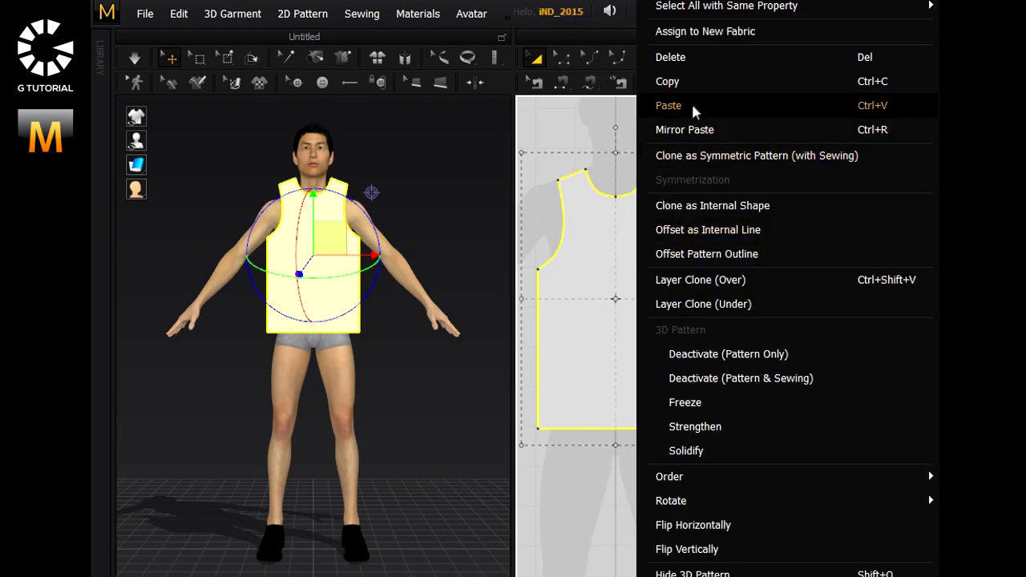
{"action": "left_click", "coordinate": [692, 105]}
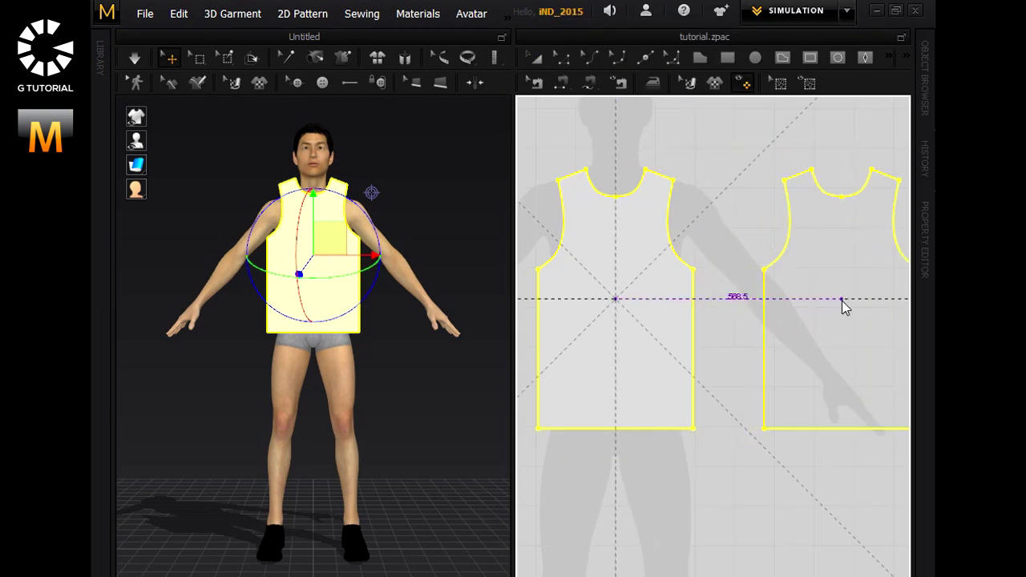
{"action": "left_click", "coordinate": [841, 299]}
Move the copied panel behind the avatar's back and mirror it horizontally.
{"action": "left_click_drag", "start_coordinate": [478, 227], "coordinate": [337, 219]}
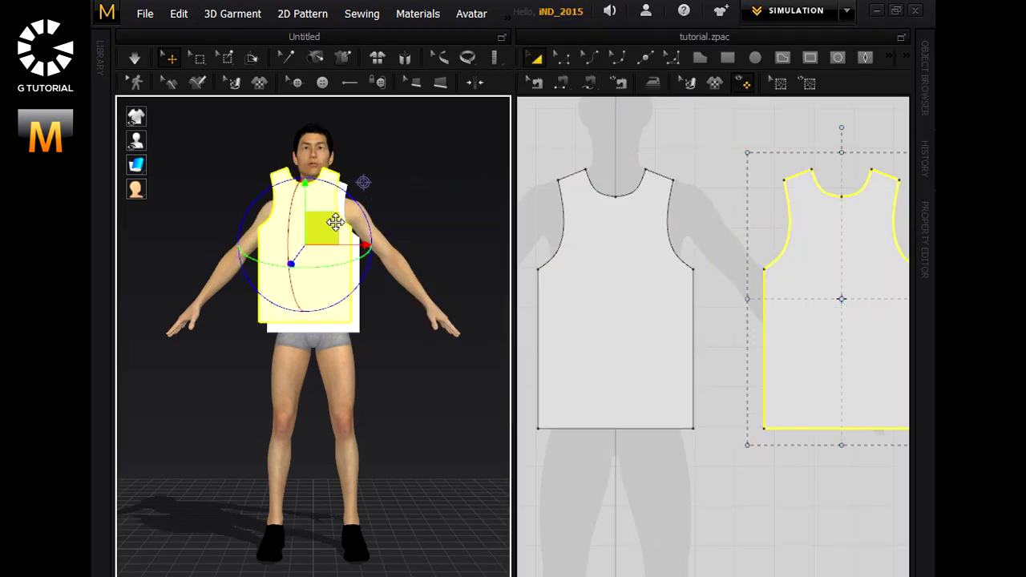
{"action": "right_click_drag", "start_coordinate": [474, 291], "coordinate": [294, 339]}
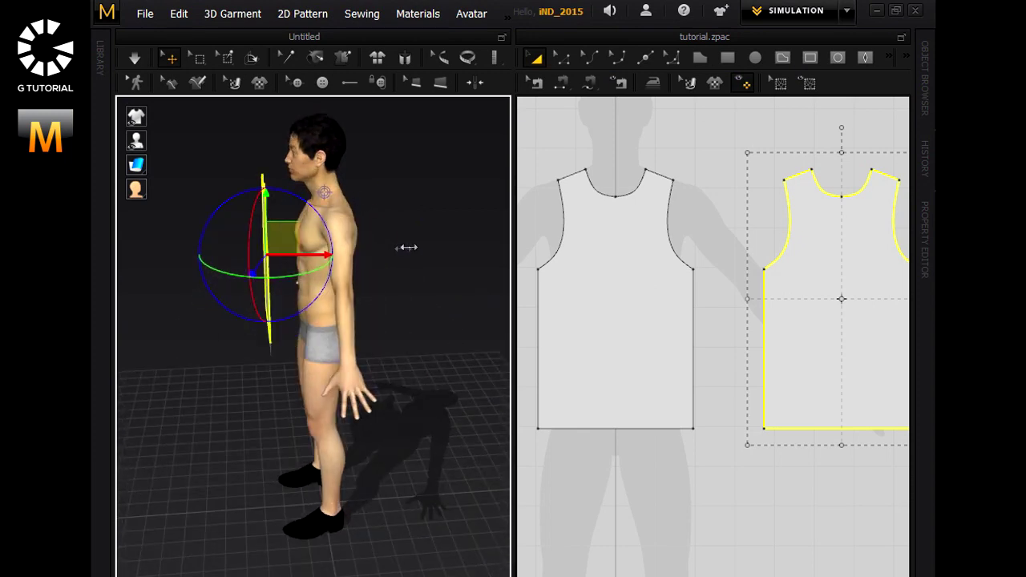
{"action": "left_click_drag", "start_coordinate": [402, 248], "coordinate": [409, 232]}
{"action": "right_click", "coordinate": [407, 204]}
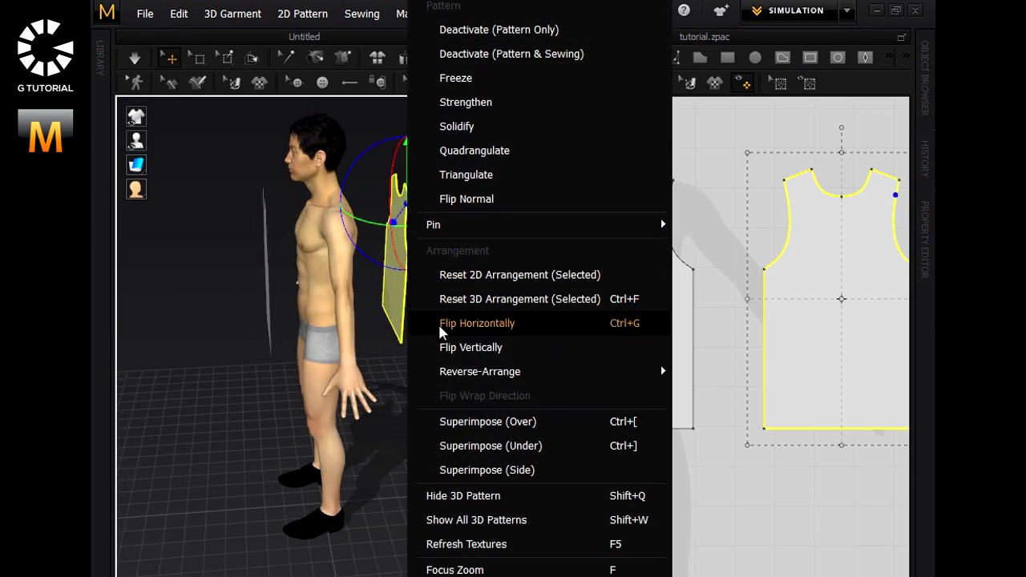
{"action": "left_click", "coordinate": [477, 323]}
Raise the centre of the back neckline with a new curve point.
{"action": "key", "text": "f"}
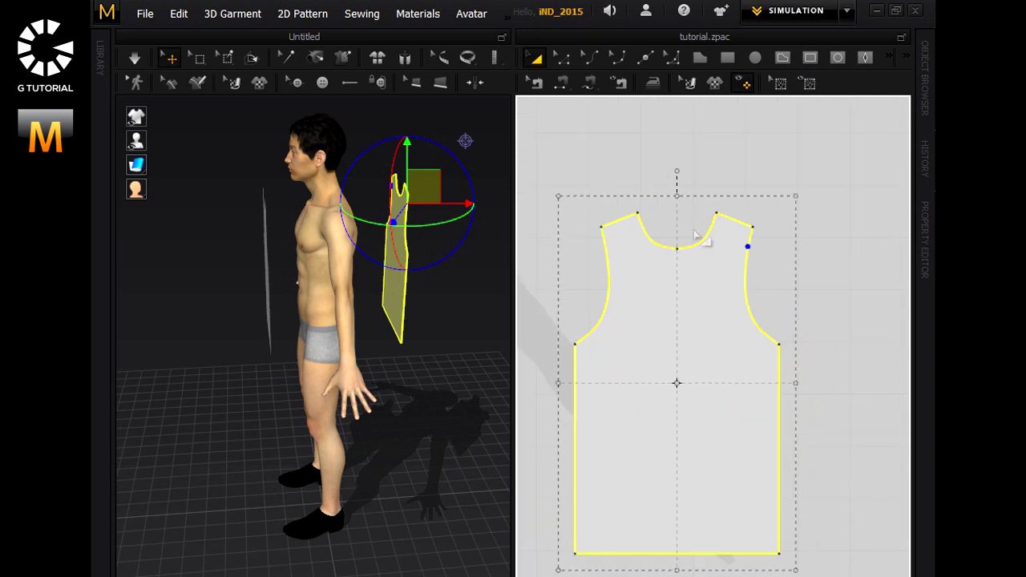
{"action": "scroll", "coordinate": [696, 240], "scroll_direction": "up", "scroll_amount": 3}
{"action": "left_click", "coordinate": [563, 58]}
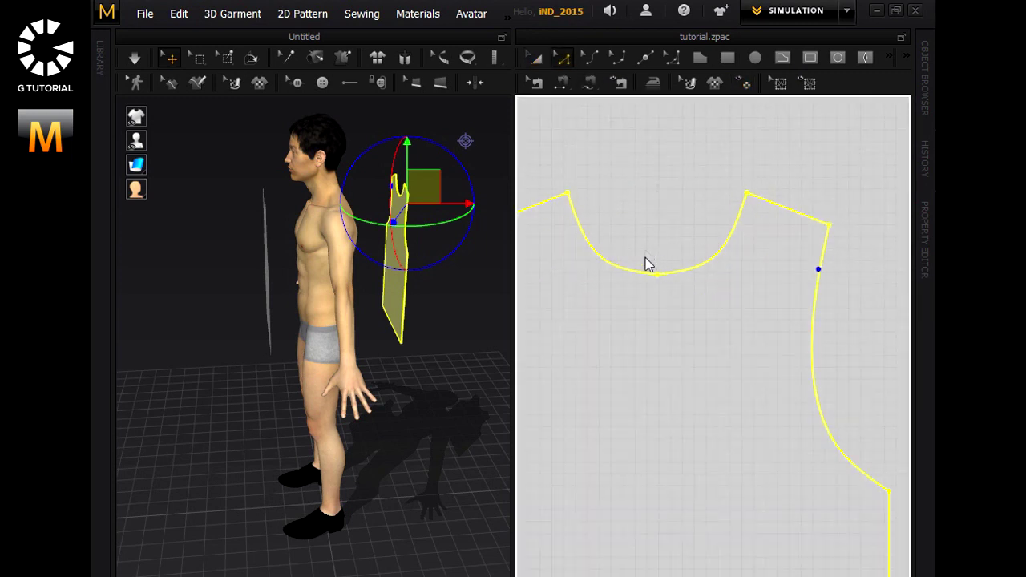
{"action": "left_click_drag", "start_coordinate": [659, 275], "coordinate": [658, 210]}
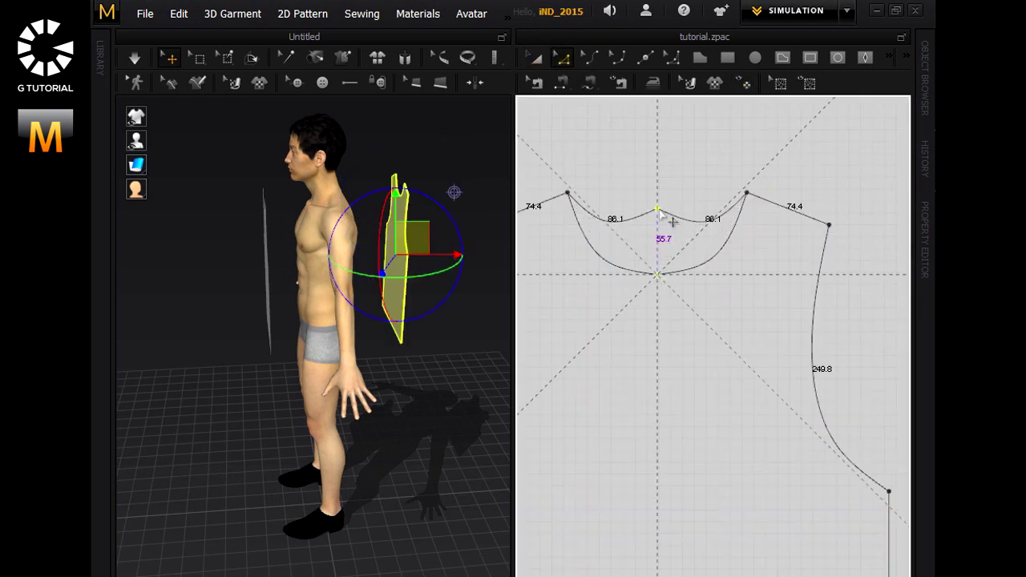
{"action": "left_click", "coordinate": [616, 58]}
{"action": "left_click", "coordinate": [743, 82]}
Bend the left half of the back neckline, keeping the right section straight.
{"action": "left_click_drag", "start_coordinate": [613, 202], "coordinate": [600, 210]}
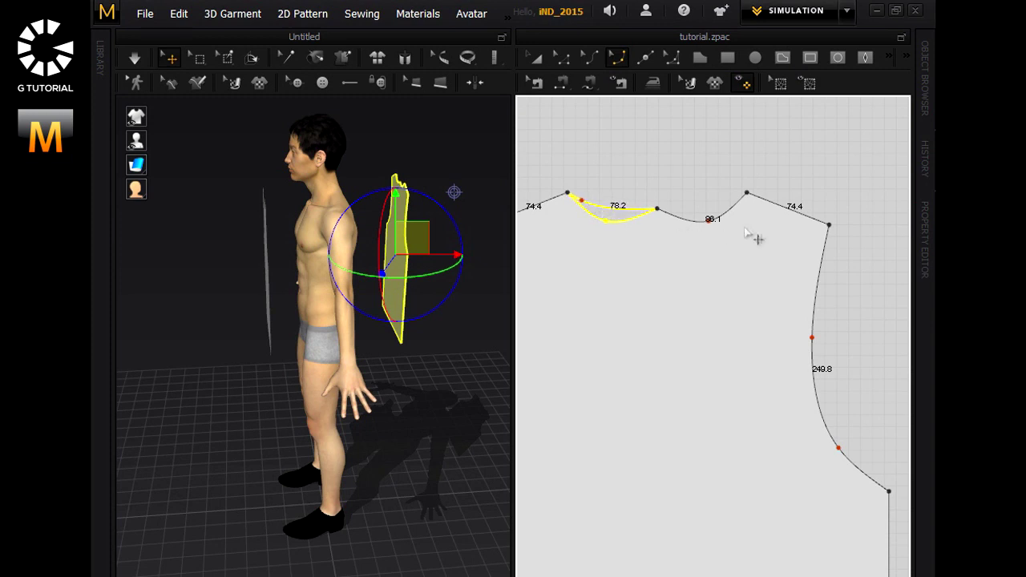
{"action": "left_click_drag", "start_coordinate": [712, 224], "coordinate": [726, 203]}
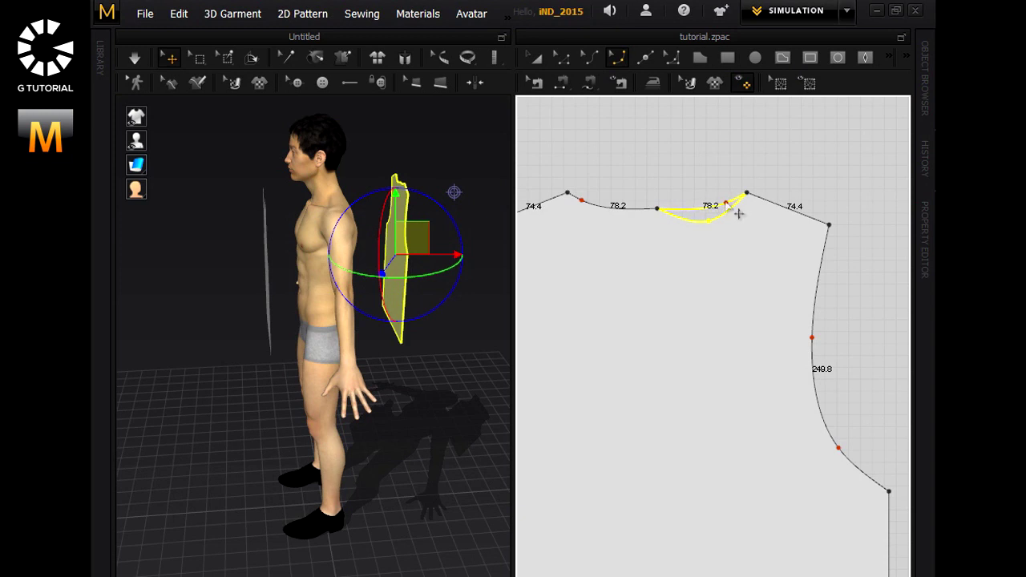
{"action": "key", "text": "ctrl+z"}
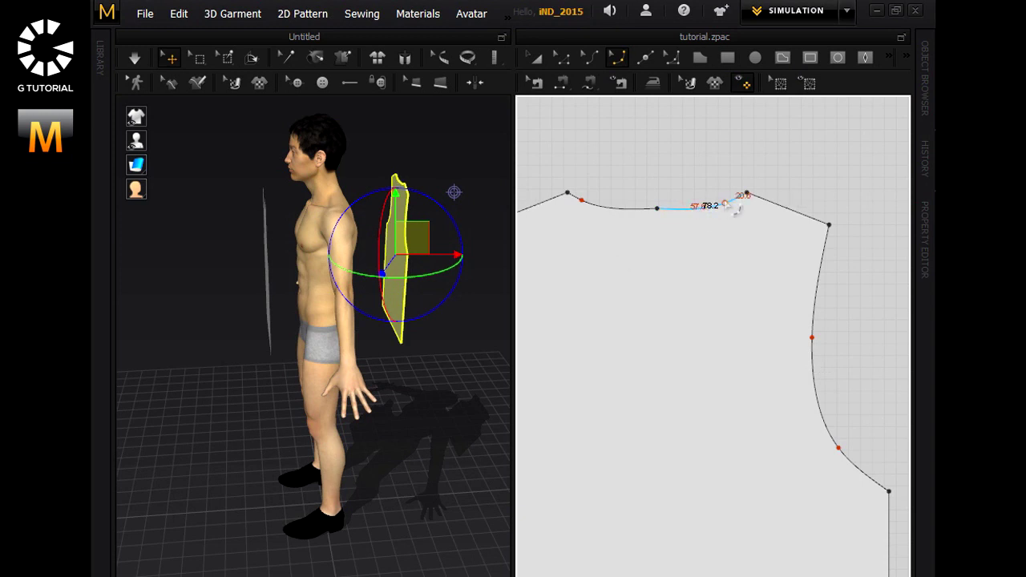
{"action": "left_click", "coordinate": [731, 204]}
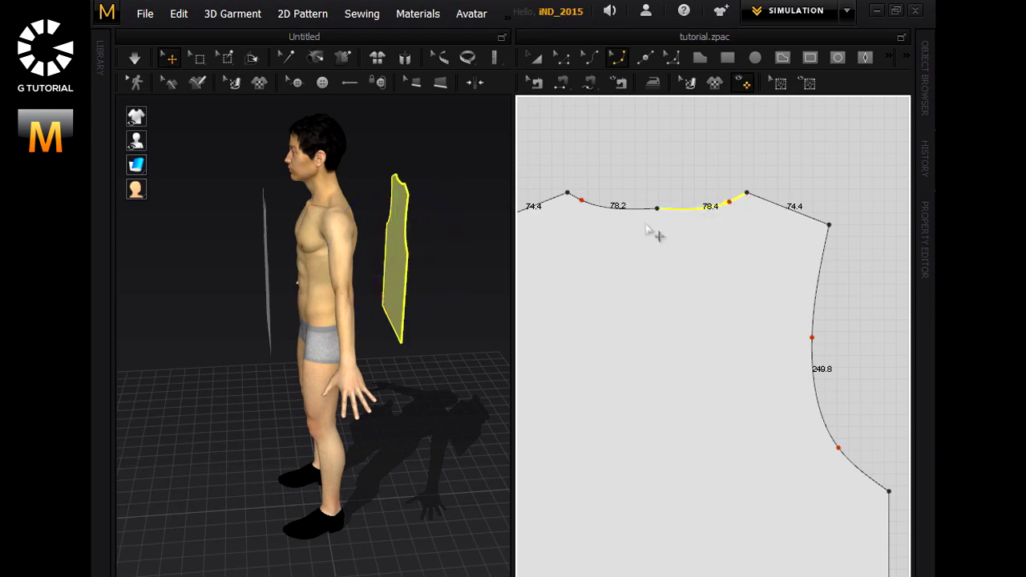
{"action": "left_click", "coordinate": [563, 58]}
{"action": "right_click", "coordinate": [658, 210]}
Convert the back neckline point to a curve point and show the arrangement points.
{"action": "left_click", "coordinate": [666, 247]}
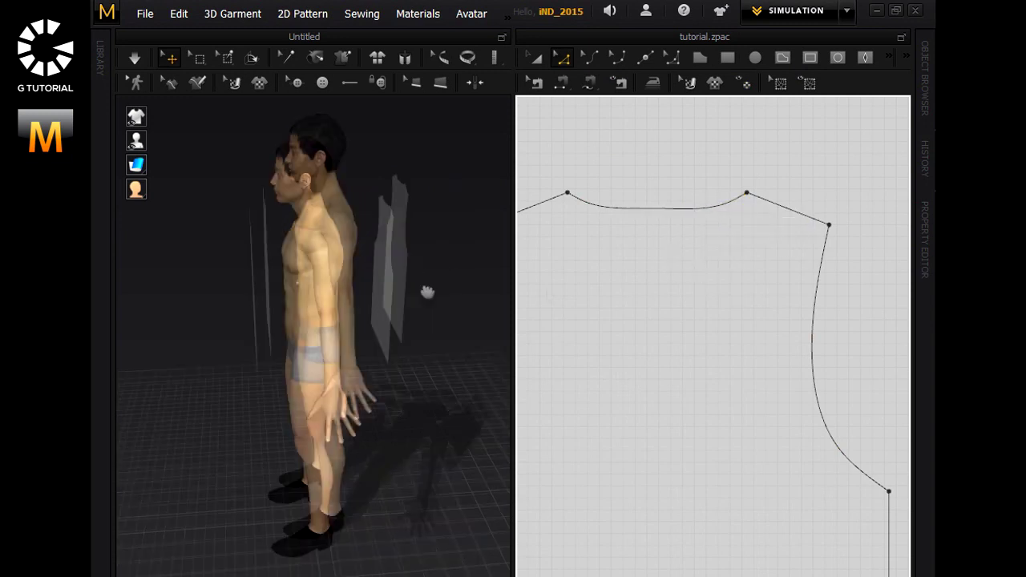
{"action": "scroll", "coordinate": [427, 293], "scroll_direction": "up", "scroll_amount": 2}
{"action": "scroll", "coordinate": [427, 293], "scroll_direction": "up", "scroll_amount": 2}
{"action": "left_click", "coordinate": [183, 146]}
Place the back piece on the avatar's back arrangement point.
{"action": "right_click_drag", "start_coordinate": [336, 312], "coordinate": [332, 413]}
{"action": "left_click", "coordinate": [407, 308]}
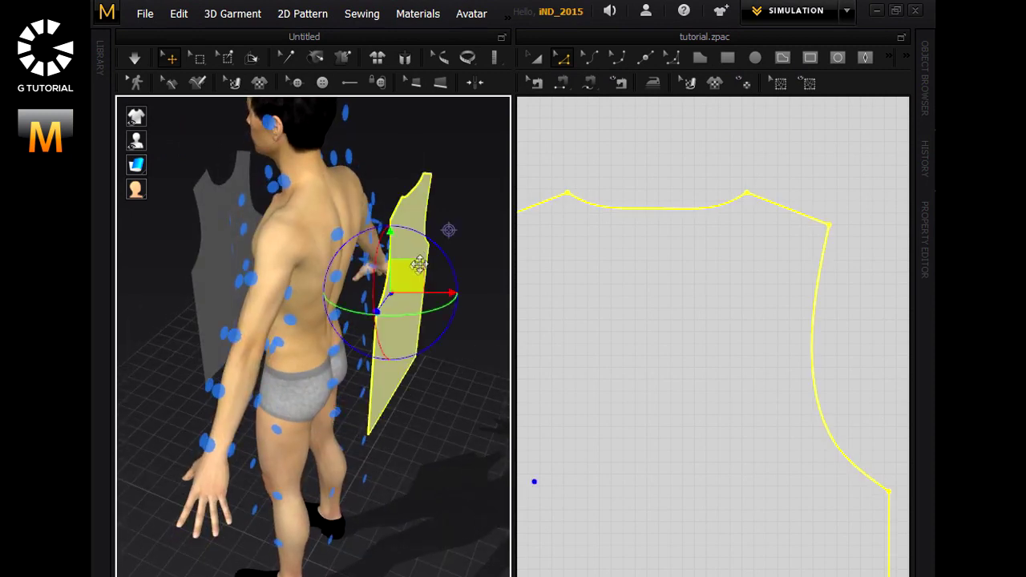
{"action": "right_click_drag", "start_coordinate": [401, 384], "coordinate": [339, 393]}
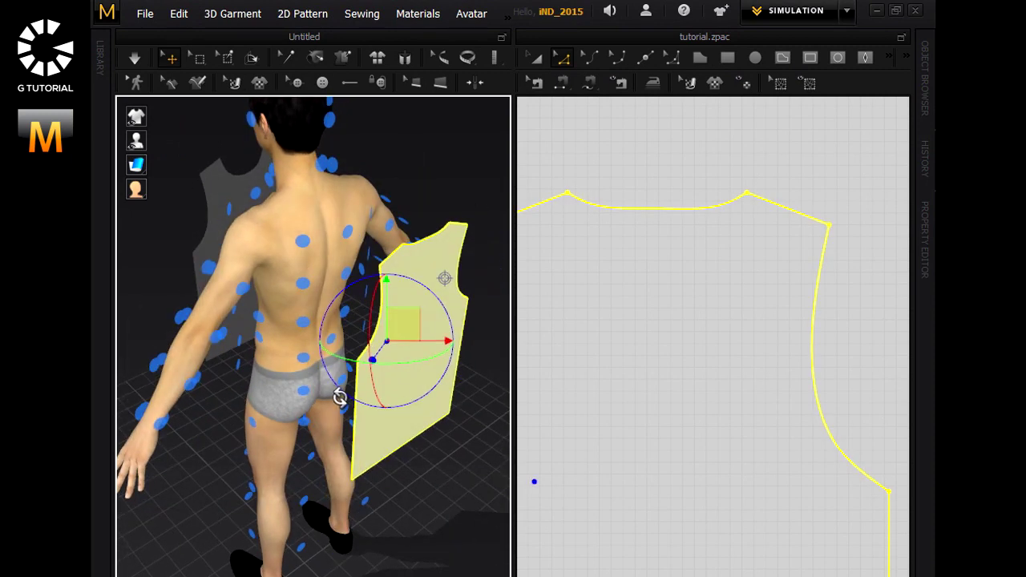
{"action": "left_click", "coordinate": [346, 314]}
Place the front piece on the avatar's chest arrangement point.
{"action": "mouse_move", "coordinate": [344, 313]}
{"action": "right_mouse_down"}
{"action": "mouse_move", "coordinate": [376, 312]}
{"action": "mouse_move", "coordinate": [228, 313]}
{"action": "right_mouse_up"}
{"action": "left_click", "coordinate": [228, 311]}
{"action": "left_click_drag", "start_coordinate": [240, 320], "coordinate": [213, 316]}
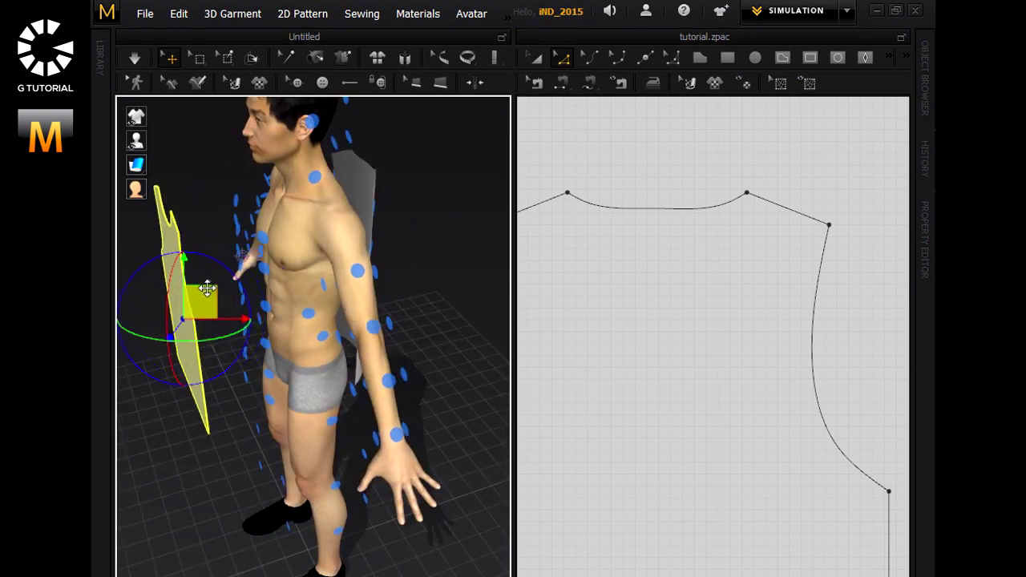
{"action": "mouse_move", "coordinate": [213, 317]}
{"action": "right_mouse_down"}
{"action": "mouse_move", "coordinate": [259, 293]}
{"action": "mouse_move", "coordinate": [462, 343]}
{"action": "right_mouse_up"}
{"action": "left_click", "coordinate": [274, 307]}
{"action": "scroll", "coordinate": [674, 350], "scroll_direction": "down", "scroll_amount": 2}
{"action": "scroll", "coordinate": [678, 355], "scroll_direction": "down", "scroll_amount": 3}
{"action": "right_click_drag", "start_coordinate": [543, 348], "coordinate": [733, 389]}
{"action": "scroll", "coordinate": [628, 334], "scroll_direction": "down", "scroll_amount": 1}
{"action": "scroll", "coordinate": [628, 334], "scroll_direction": "up", "scroll_amount": 1}
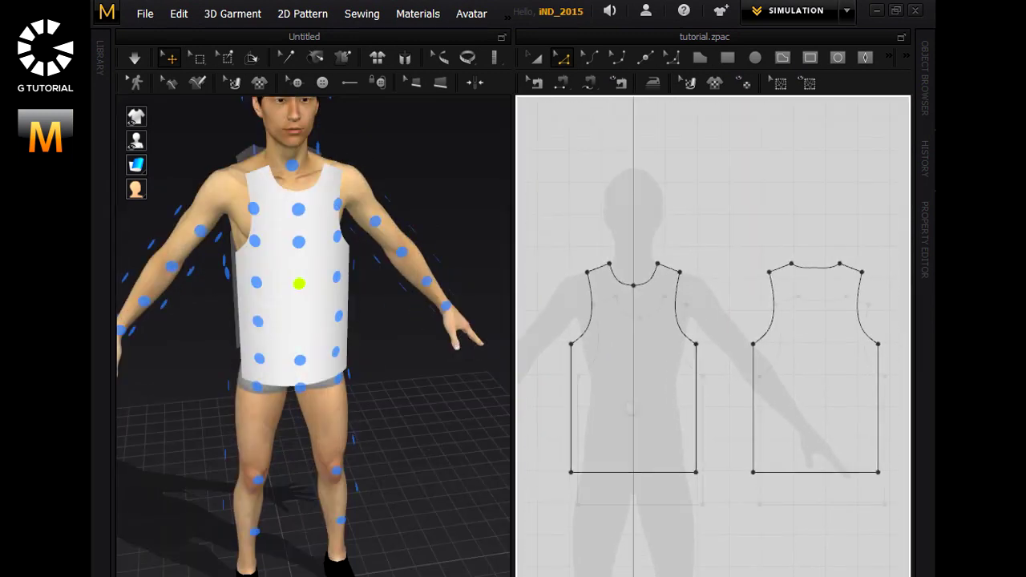
{"action": "scroll", "coordinate": [634, 305], "scroll_direction": "up", "scroll_amount": 1}
{"action": "scroll", "coordinate": [634, 305], "scroll_direction": "up", "scroll_amount": 1}
{"action": "right_click_drag", "start_coordinate": [519, 143], "coordinate": [537, 243]}
Draw a closed half-sleeve outline with a vertical centre edge above the bodice pieces.
{"action": "left_click", "coordinate": [699, 57]}
{"action": "key", "text": "shift"}
{"action": "left_click", "coordinate": [658, 200]}
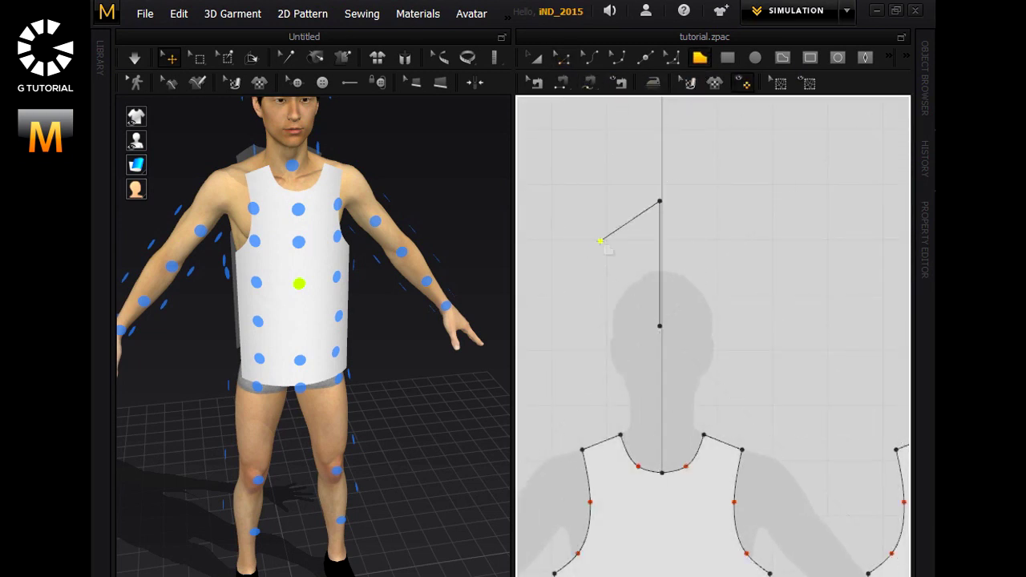
{"action": "left_click", "coordinate": [569, 274]}
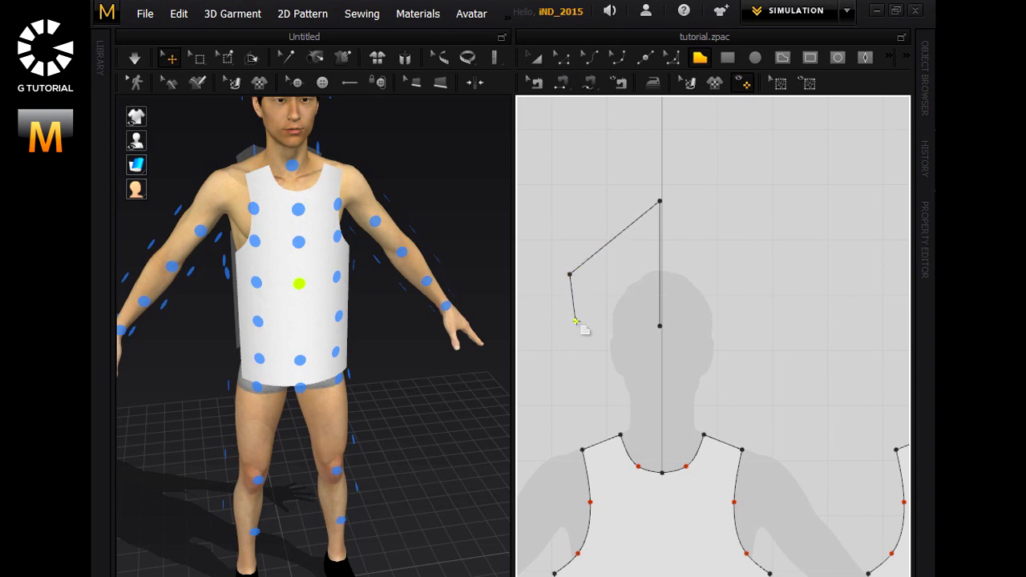
{"action": "left_click", "coordinate": [579, 322]}
{"action": "left_click", "coordinate": [658, 325]}
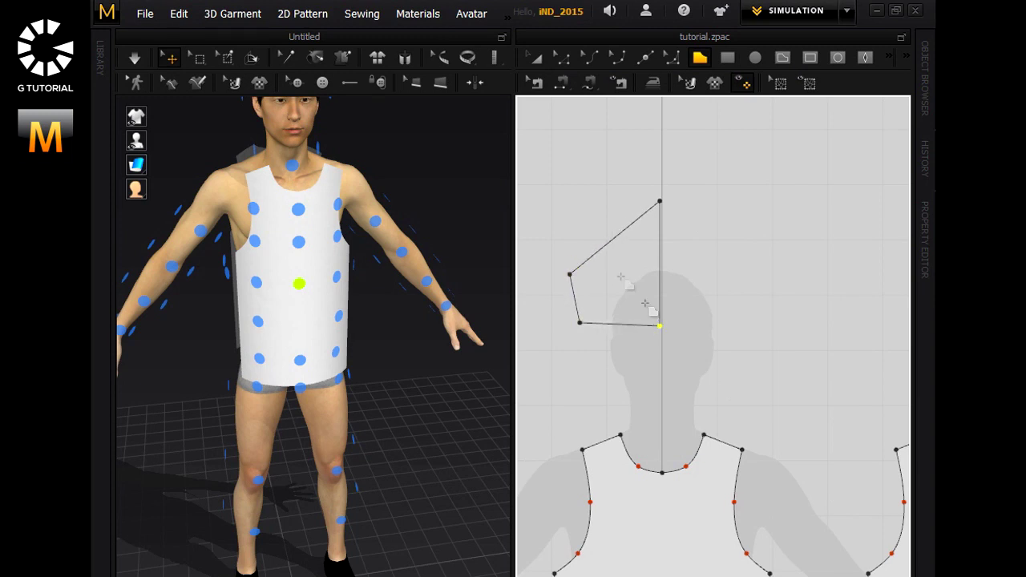
Bulge the top edge into a sleeve-cap curve and refine its curve points.
{"action": "left_click", "coordinate": [615, 58]}
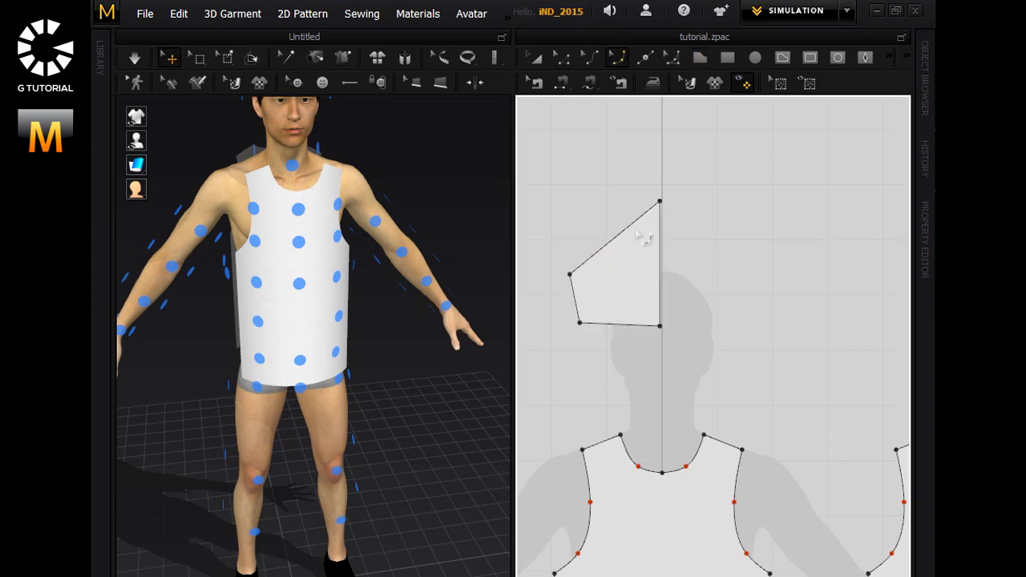
{"action": "left_click_drag", "start_coordinate": [629, 224], "coordinate": [623, 206]}
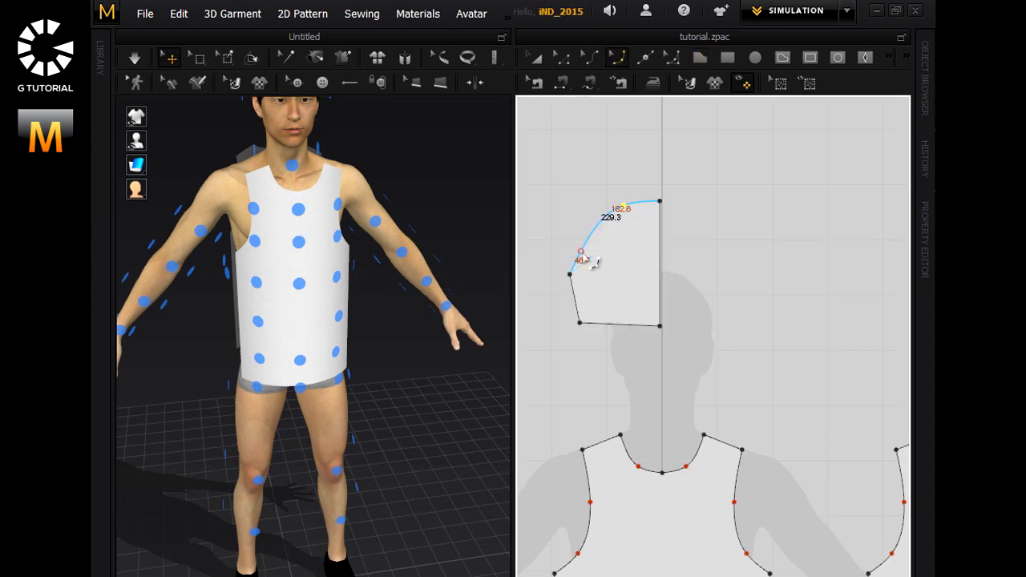
{"action": "left_click_drag", "start_coordinate": [597, 265], "coordinate": [591, 260]}
{"action": "left_click", "coordinate": [562, 57]}
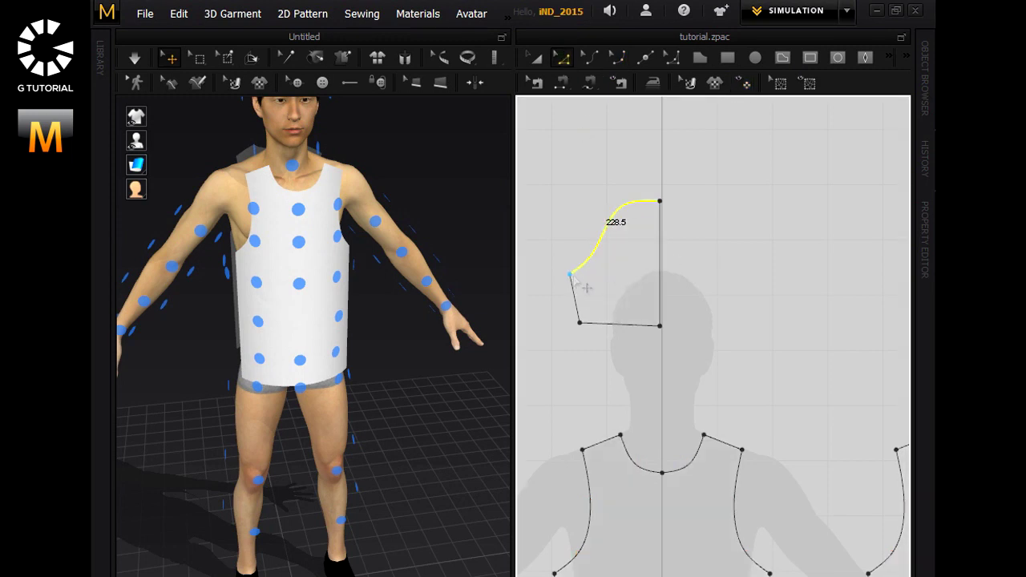
{"action": "left_click_drag", "start_coordinate": [570, 275], "coordinate": [570, 269]}
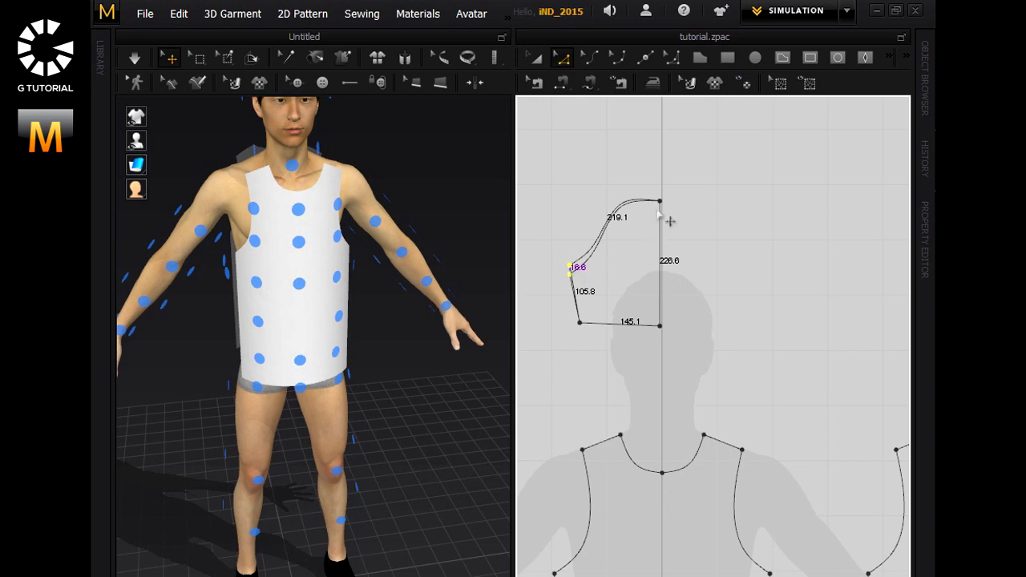
{"action": "left_click_drag", "start_coordinate": [659, 202], "coordinate": [660, 211]}
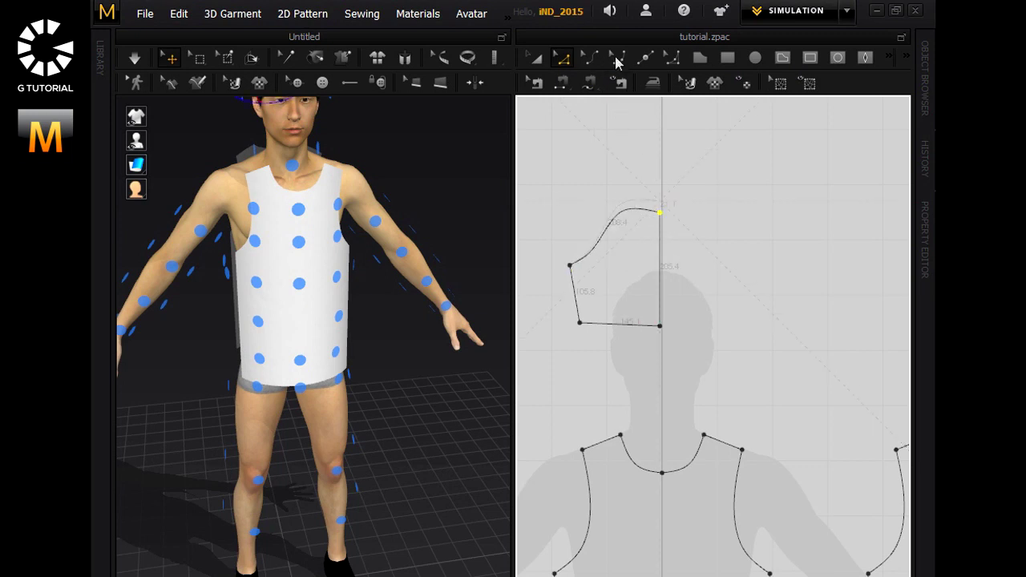
{"action": "key", "text": "v"}
{"action": "mouse_move", "coordinate": [623, 212]}
{"action": "left_mouse_down"}
{"action": "mouse_move", "coordinate": [633, 231]}
{"action": "mouse_move", "coordinate": [627, 217]}
{"action": "left_mouse_up"}
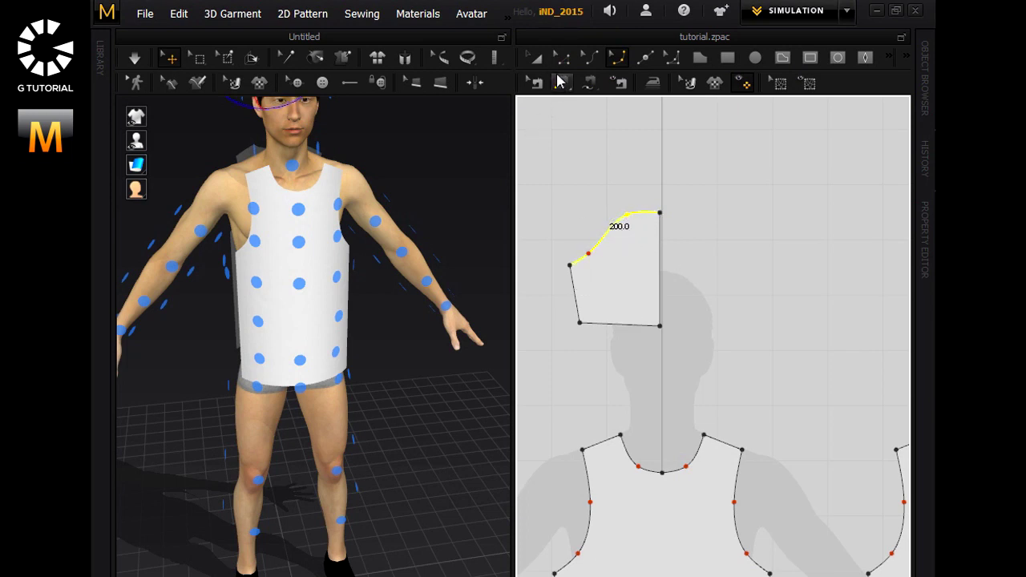
{"action": "left_click", "coordinate": [563, 57]}
{"action": "right_click", "coordinate": [660, 254]}
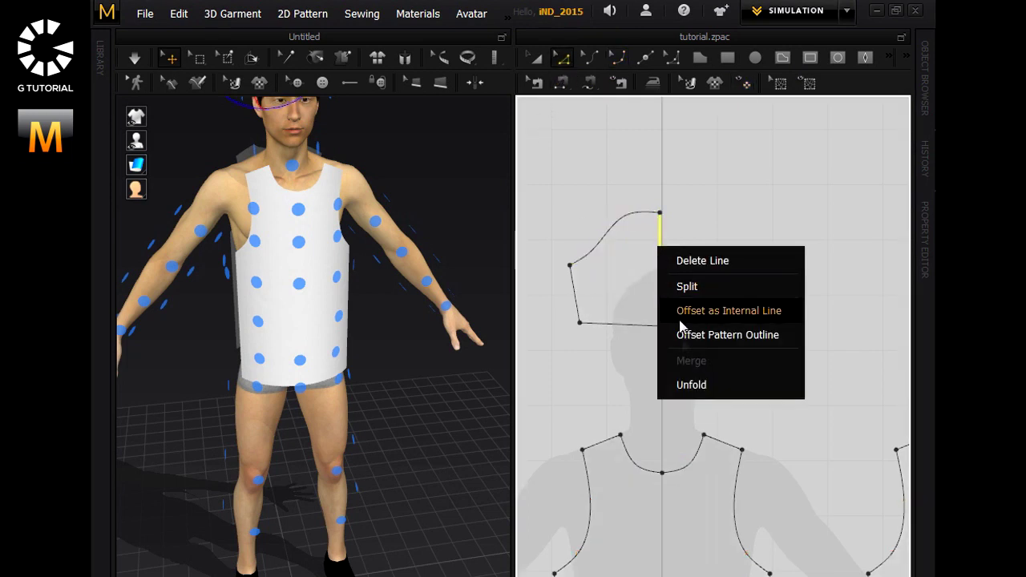
Unfold the half sleeve into a full symmetric sleeve.
{"action": "left_click", "coordinate": [683, 383]}
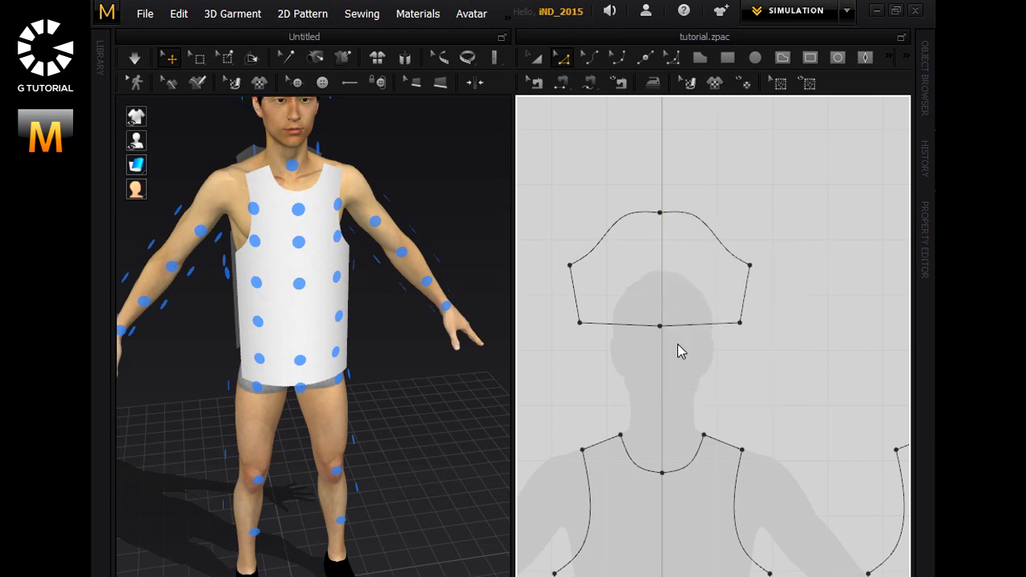
{"action": "scroll", "coordinate": [669, 299], "scroll_direction": "down", "scroll_amount": 1}
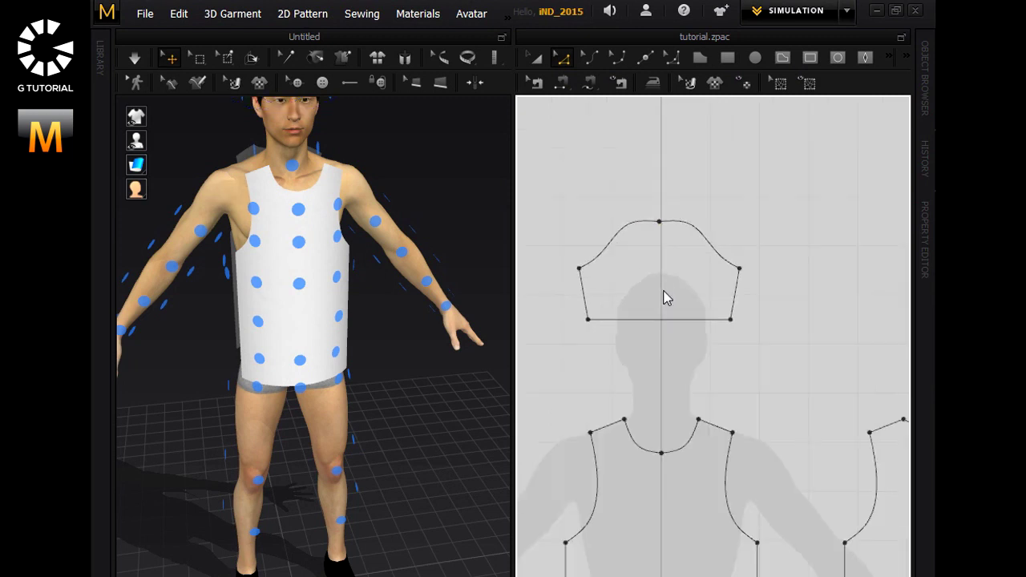
{"action": "scroll", "coordinate": [668, 298], "scroll_direction": "down", "scroll_amount": 3}
Wrap the sleeve around the avatar's upper arm using the arm arrangement point.
{"action": "key", "text": "a"}
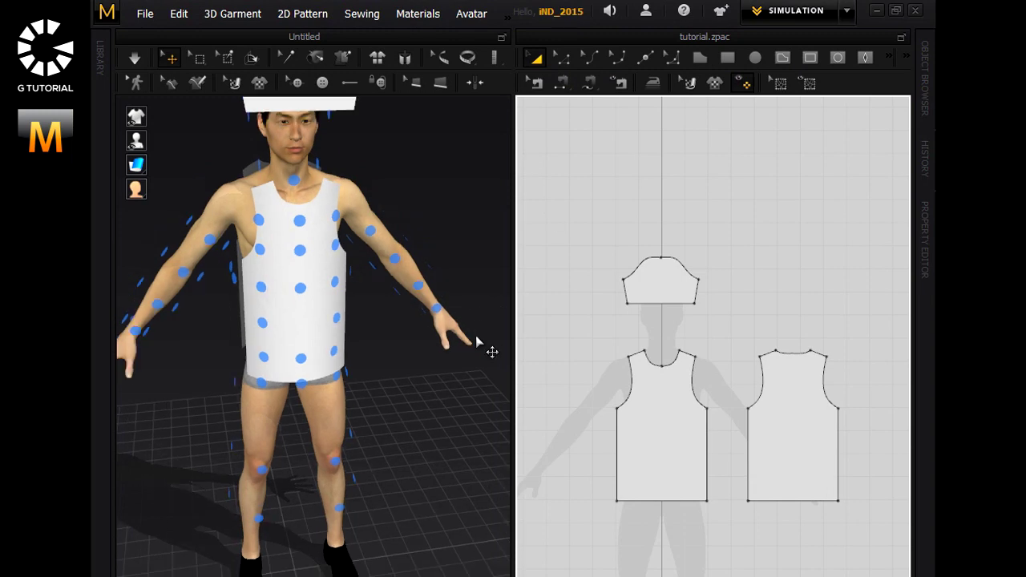
{"action": "left_click", "coordinate": [337, 136]}
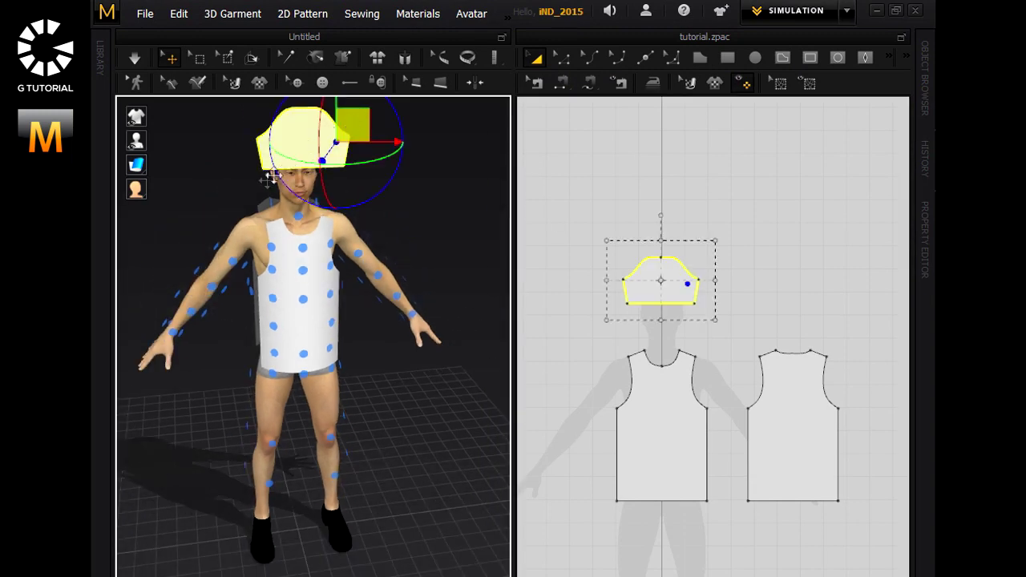
{"action": "left_click_drag", "start_coordinate": [364, 114], "coordinate": [232, 181]}
{"action": "mouse_move", "coordinate": [225, 351]}
{"action": "right_mouse_down"}
{"action": "mouse_move", "coordinate": [273, 355]}
{"action": "mouse_move", "coordinate": [310, 277]}
{"action": "mouse_move", "coordinate": [337, 273]}
{"action": "right_mouse_up"}
{"action": "key", "text": "Escape"}
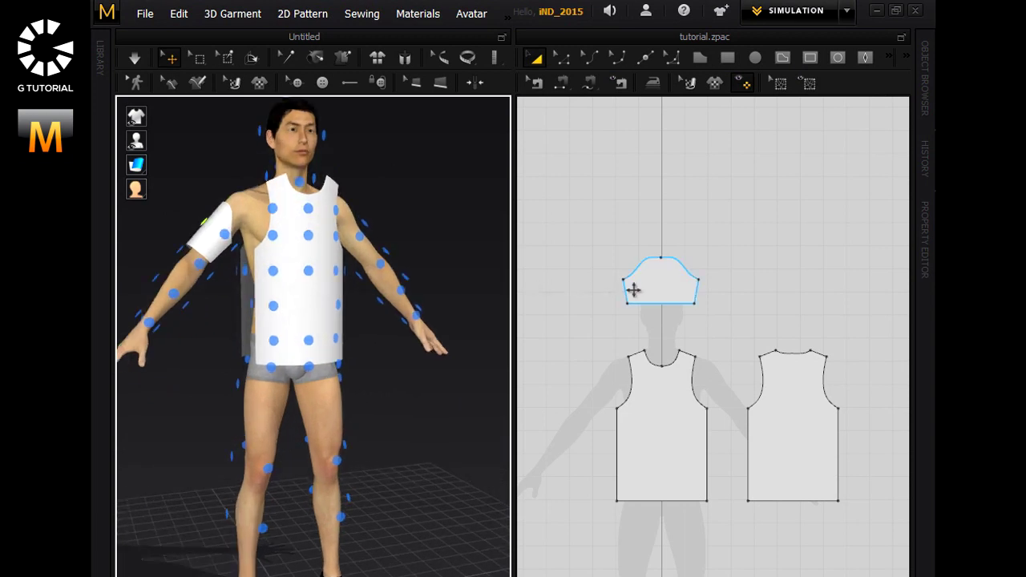
Stretch the sleeve pattern taller by dragging its top edge up.
{"action": "left_click", "coordinate": [624, 284]}
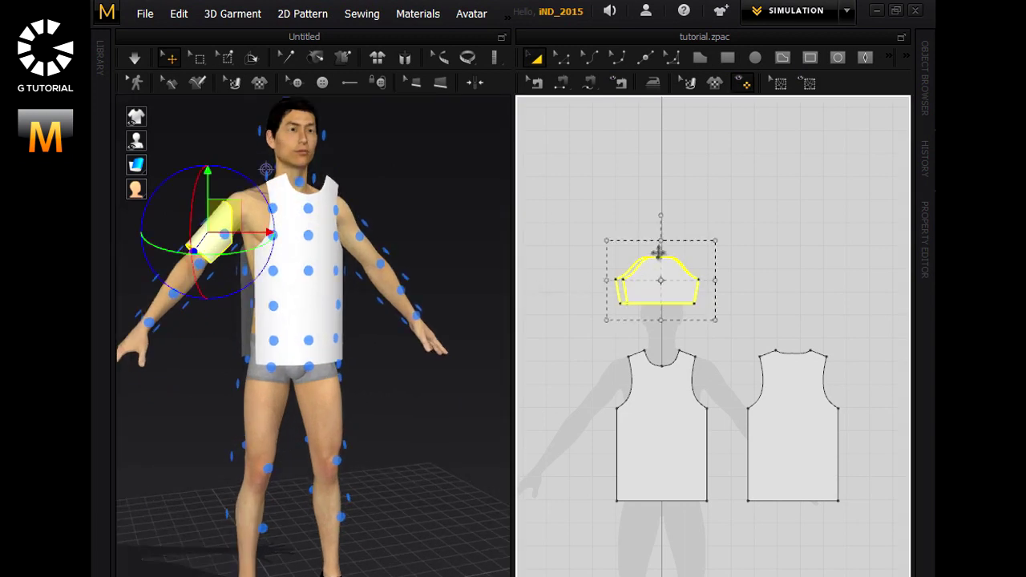
{"action": "left_click_drag", "start_coordinate": [657, 253], "coordinate": [661, 234]}
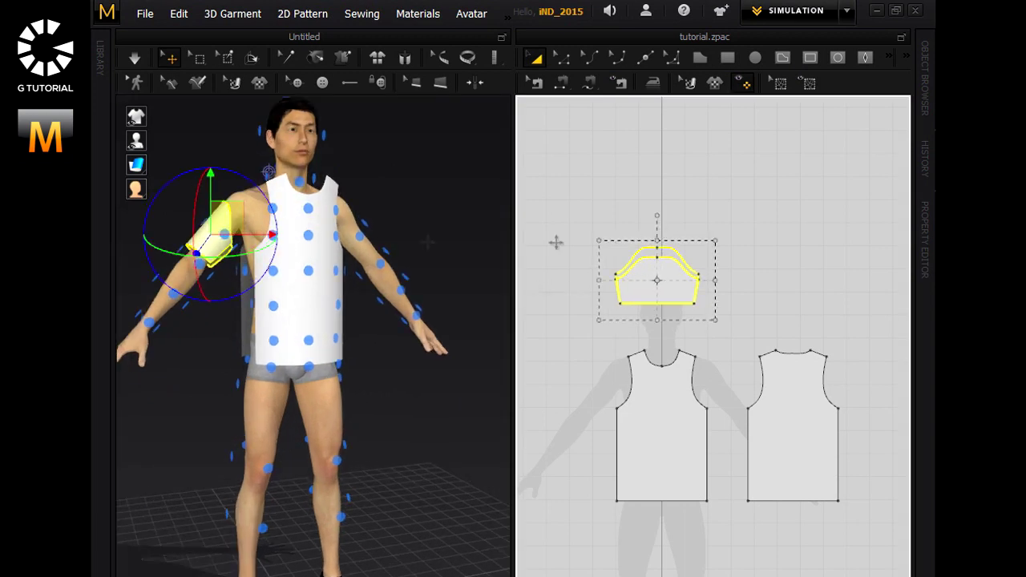
{"action": "right_click", "coordinate": [230, 210]}
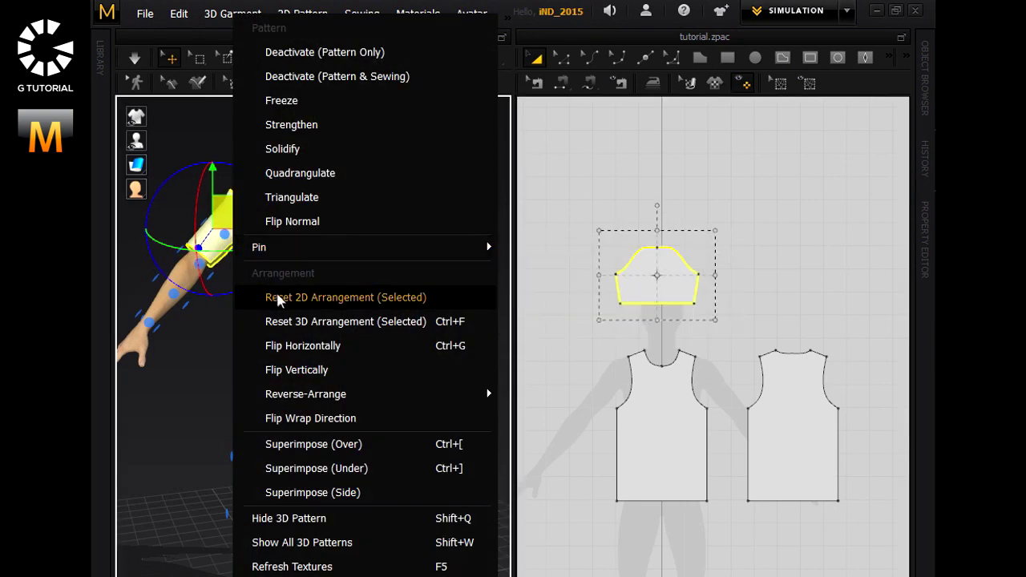
Copy the sleeve pattern and paste a mirrored copy beside the first.
{"action": "left_click", "coordinate": [279, 323]}
{"action": "right_click_drag", "start_coordinate": [419, 426], "coordinate": [366, 424]}
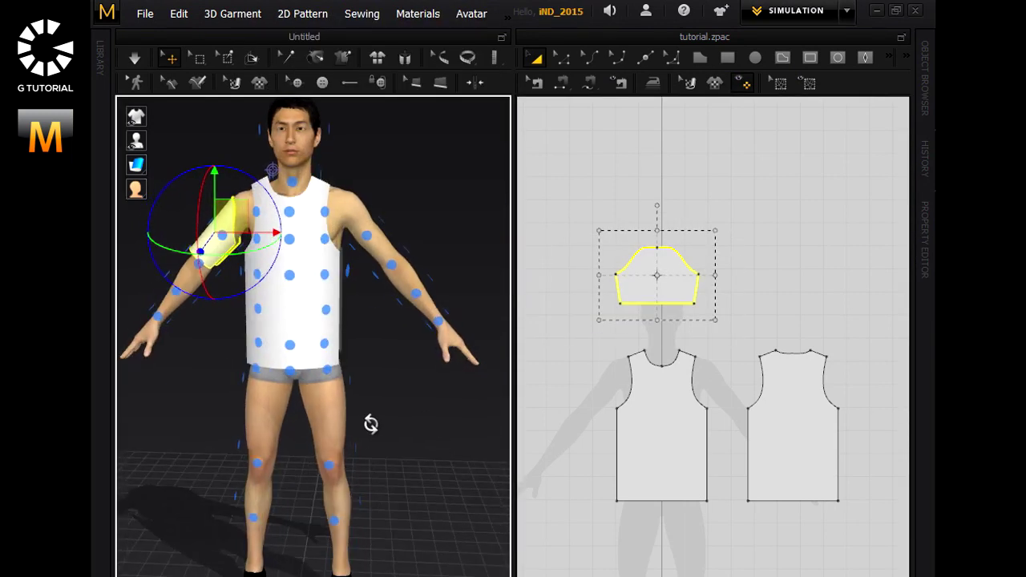
{"action": "right_click", "coordinate": [640, 279]}
{"action": "left_click", "coordinate": [669, 112]}
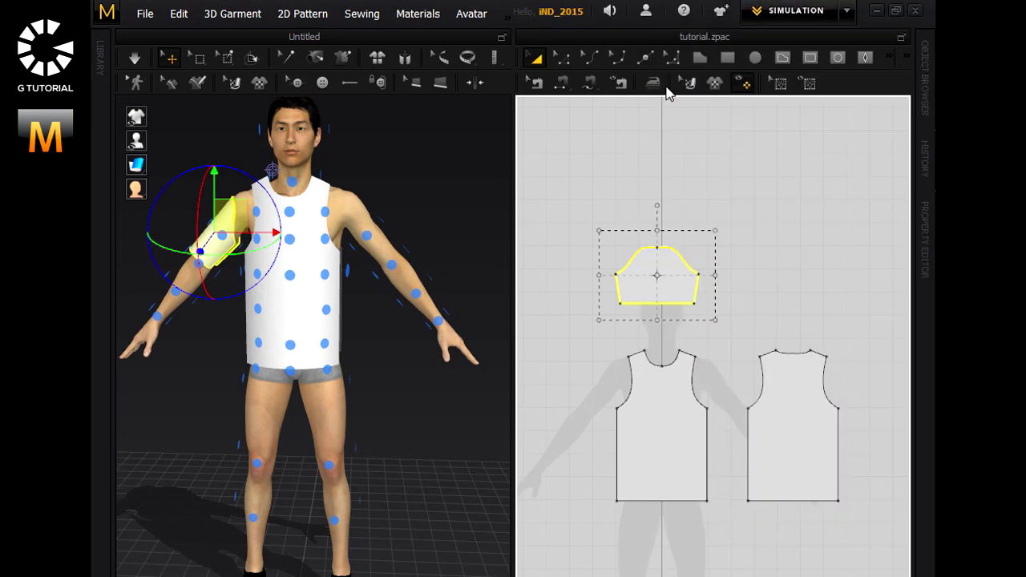
{"action": "right_click", "coordinate": [659, 284]}
{"action": "left_click", "coordinate": [698, 138]}
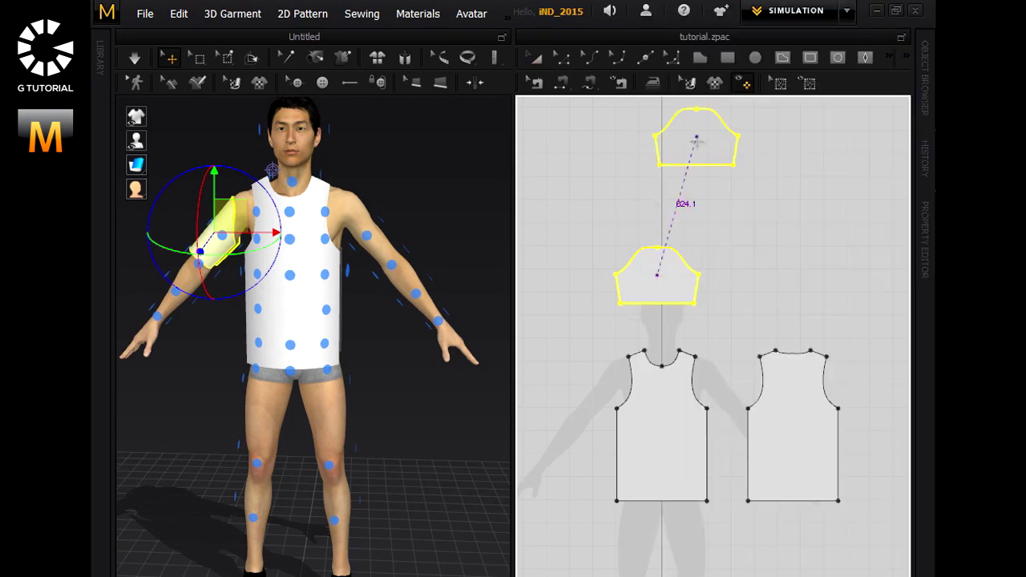
{"action": "left_click", "coordinate": [548, 311]}
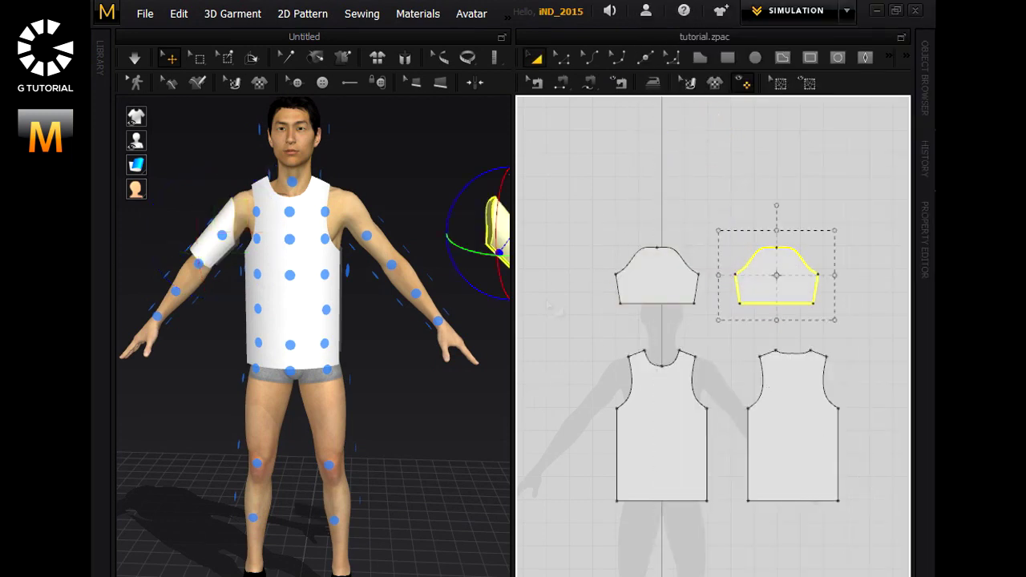
Reset the 3D view to Front and move the mirrored sleeve onto the other shoulder.
{"action": "right_click", "coordinate": [405, 176]}
{"action": "left_click", "coordinate": [427, 190]}
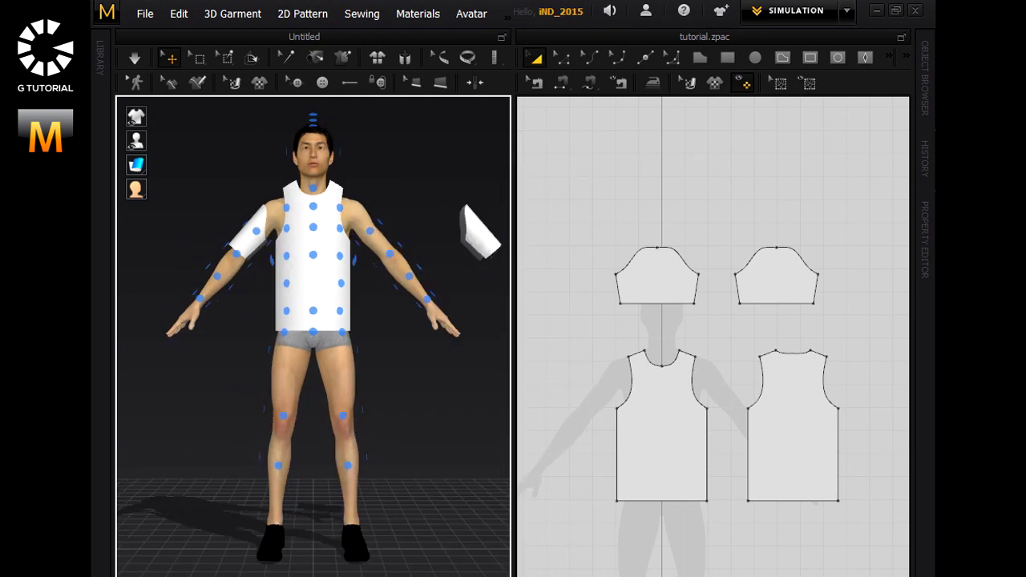
{"action": "left_click", "coordinate": [479, 240]}
{"action": "left_click_drag", "start_coordinate": [450, 236], "coordinate": [399, 233]}
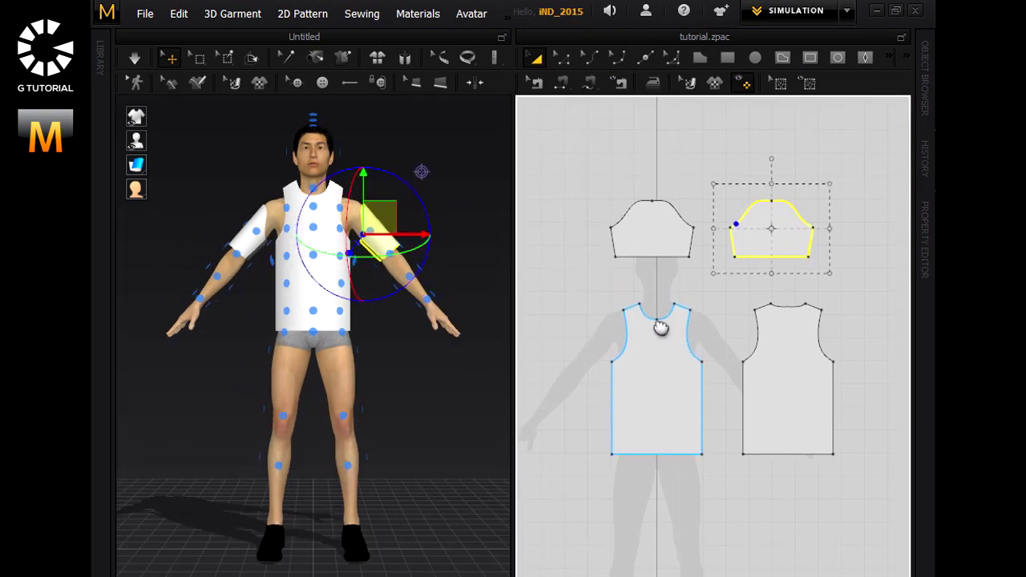
{"action": "scroll", "coordinate": [705, 347], "scroll_direction": "up", "scroll_amount": 3}
{"action": "left_click", "coordinate": [561, 83]}
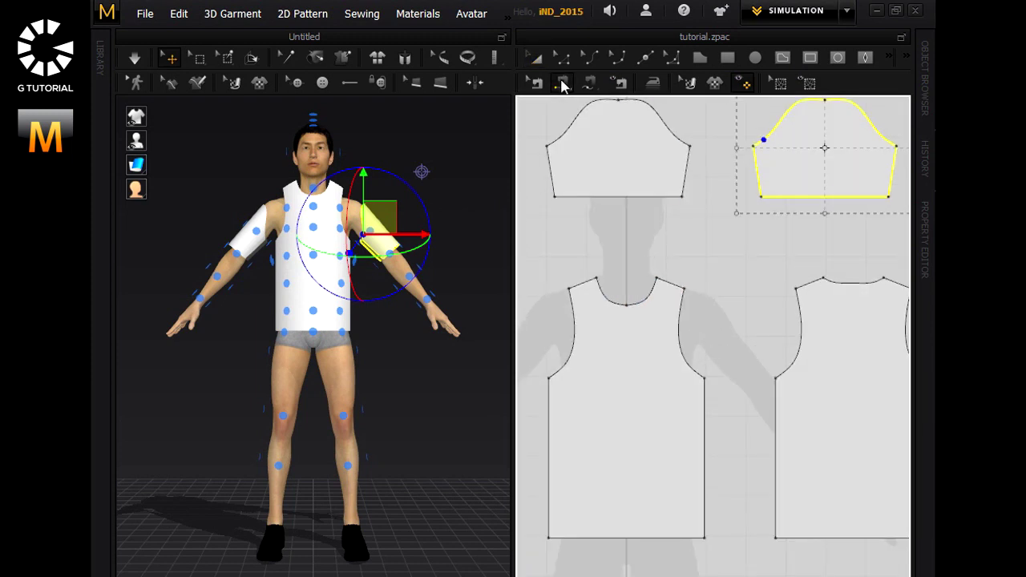
Sew both shoulder seams between the front and back pieces.
{"action": "left_click", "coordinate": [703, 433]}
{"action": "left_click", "coordinate": [775, 413]}
{"action": "left_click", "coordinate": [672, 285]}
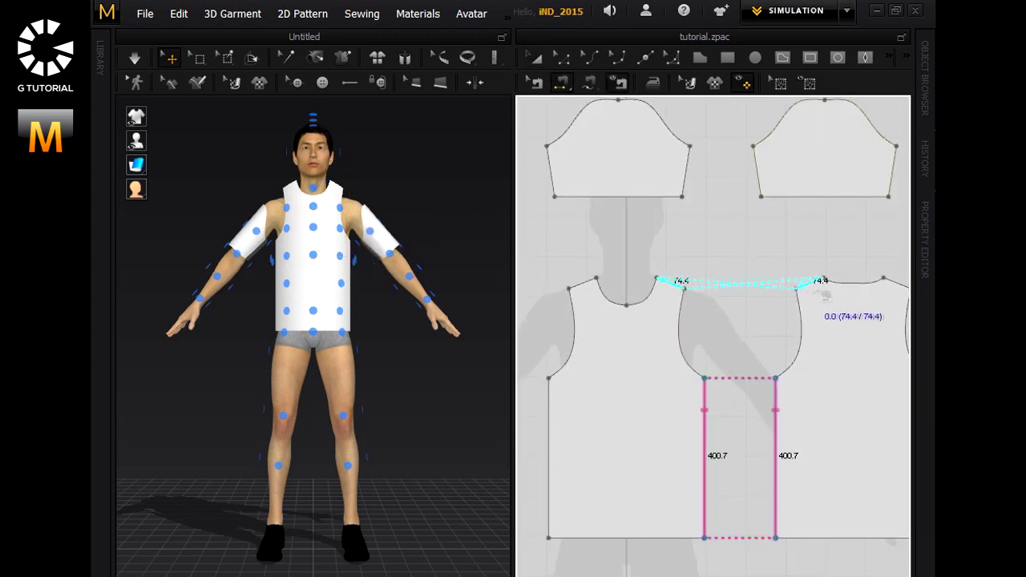
{"action": "left_click", "coordinate": [818, 282]}
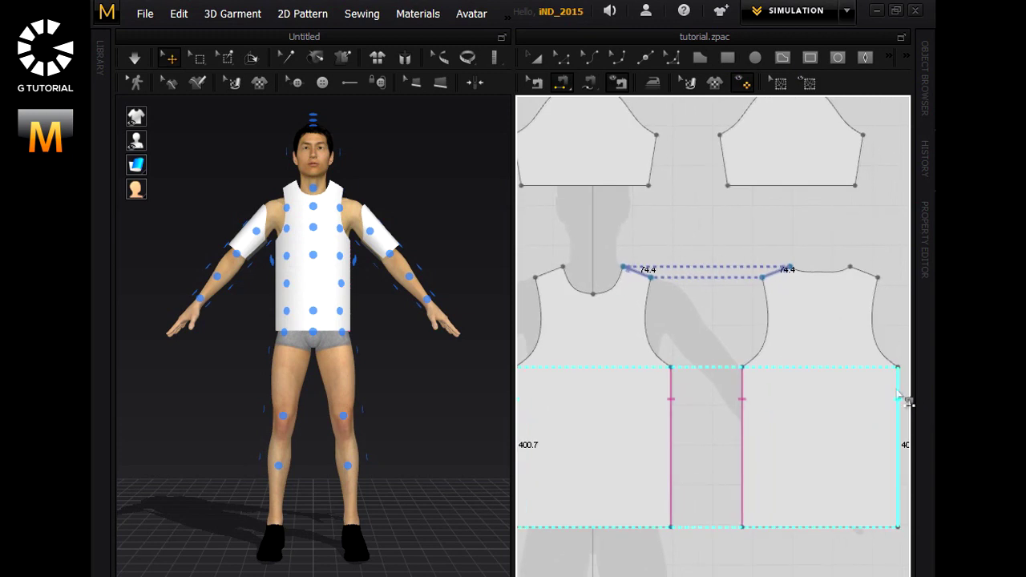
{"action": "left_click", "coordinate": [864, 271]}
{"action": "left_click", "coordinate": [568, 281]}
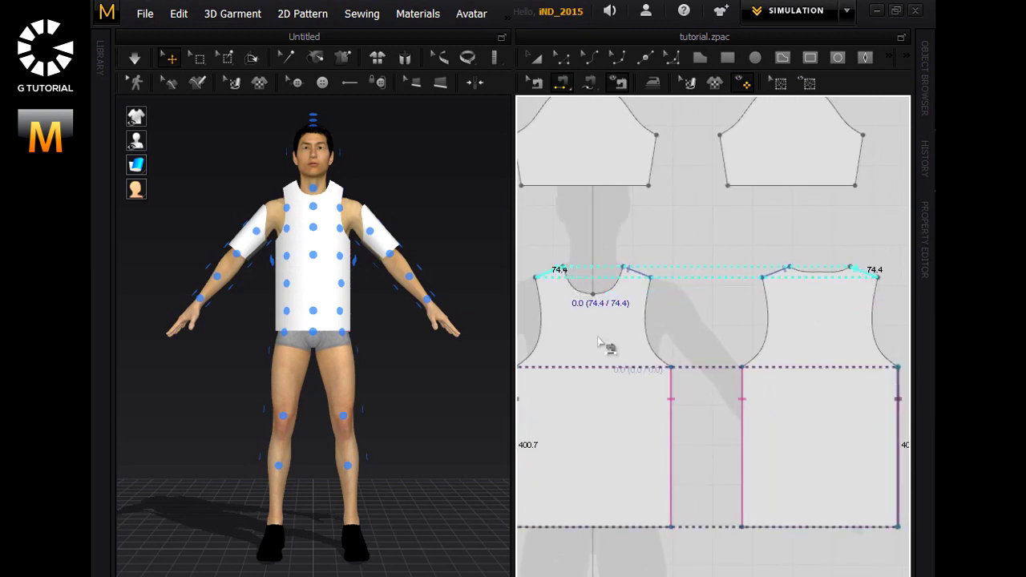
Sew the first sleeve cap into the front and back armholes and join its underarm edges.
{"action": "middle_click_drag", "start_coordinate": [598, 250], "coordinate": [655, 291]}
{"action": "left_click", "coordinate": [677, 135]}
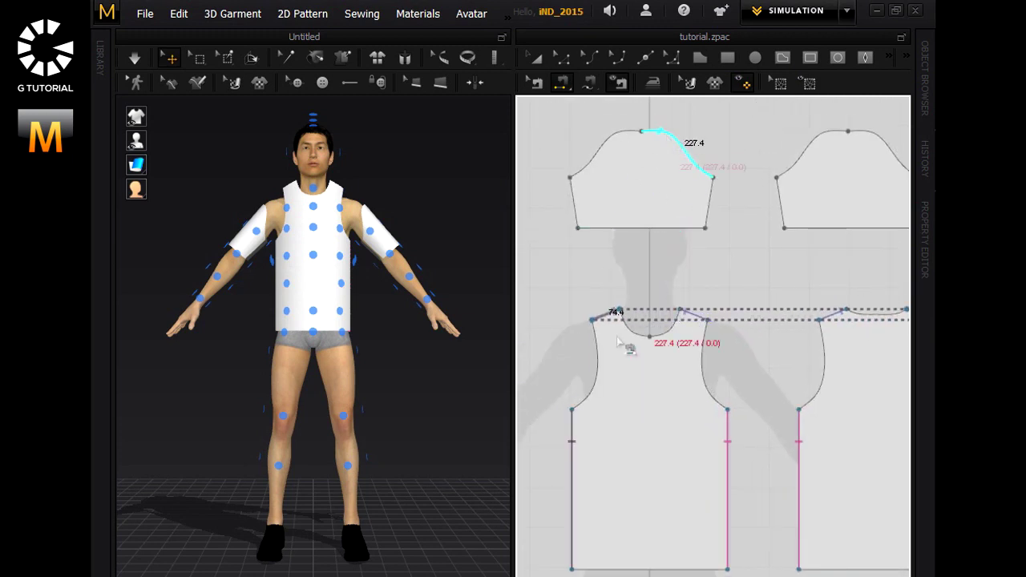
{"action": "left_click", "coordinate": [641, 140]}
{"action": "left_click", "coordinate": [911, 345]}
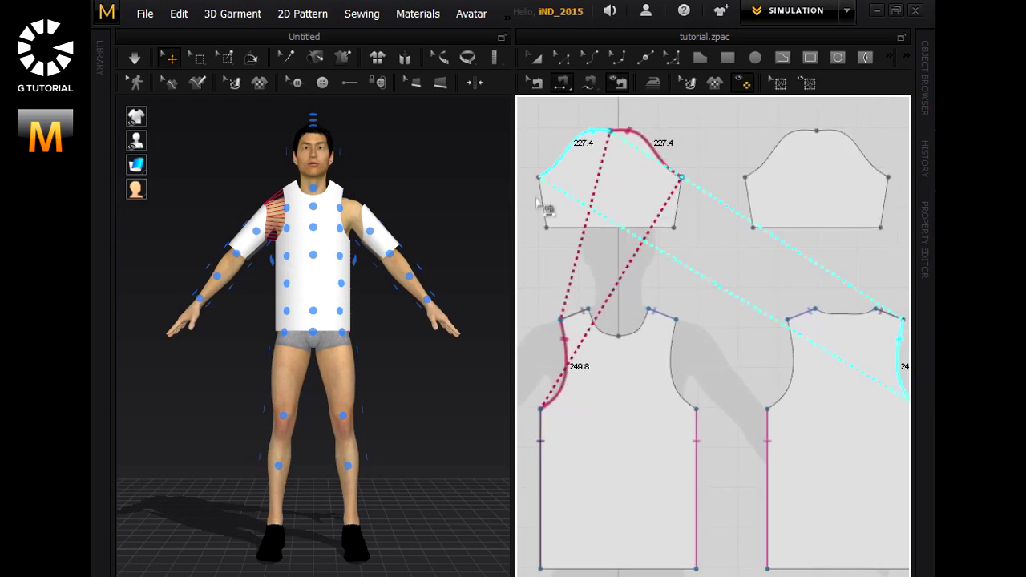
{"action": "left_click", "coordinate": [544, 211]}
{"action": "left_click", "coordinate": [677, 201]}
Sew the second sleeve cap into the front and back armholes.
{"action": "left_click", "coordinate": [811, 131]}
{"action": "left_click", "coordinate": [673, 353]}
{"action": "left_click", "coordinate": [837, 136]}
{"action": "left_click", "coordinate": [791, 357]}
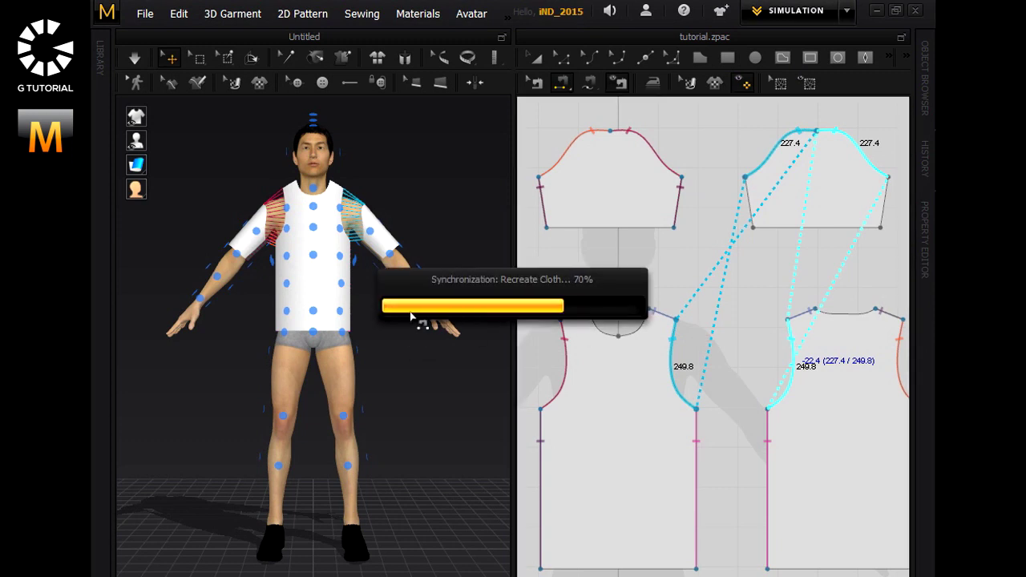
Seam the second sleeve's two 128.3 underarm edges together.
{"action": "scroll", "coordinate": [593, 241], "scroll_direction": "down", "scroll_amount": 5}
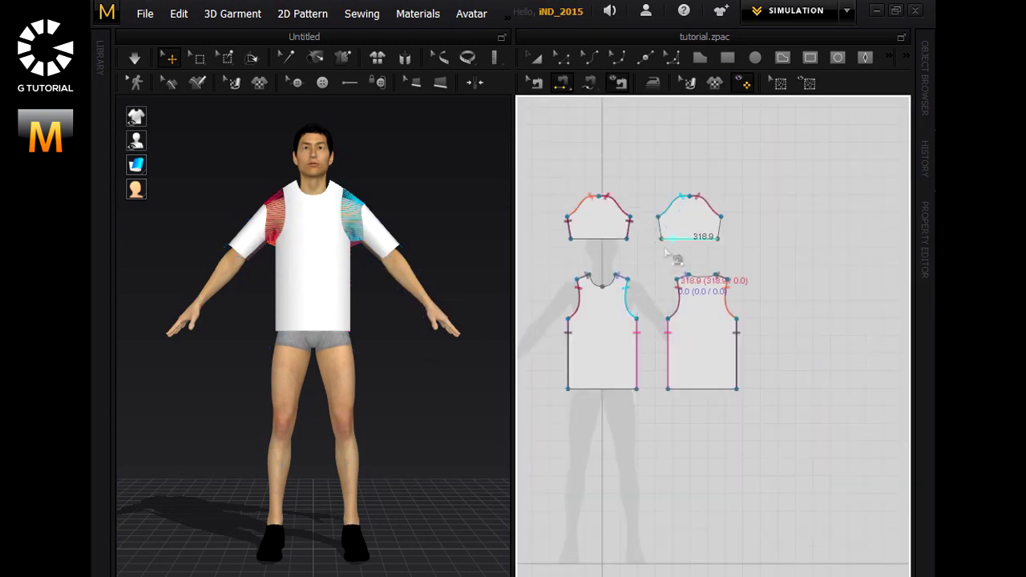
{"action": "scroll", "coordinate": [664, 245], "scroll_direction": "down", "scroll_amount": 2}
{"action": "scroll", "coordinate": [662, 234], "scroll_direction": "up", "scroll_amount": 5}
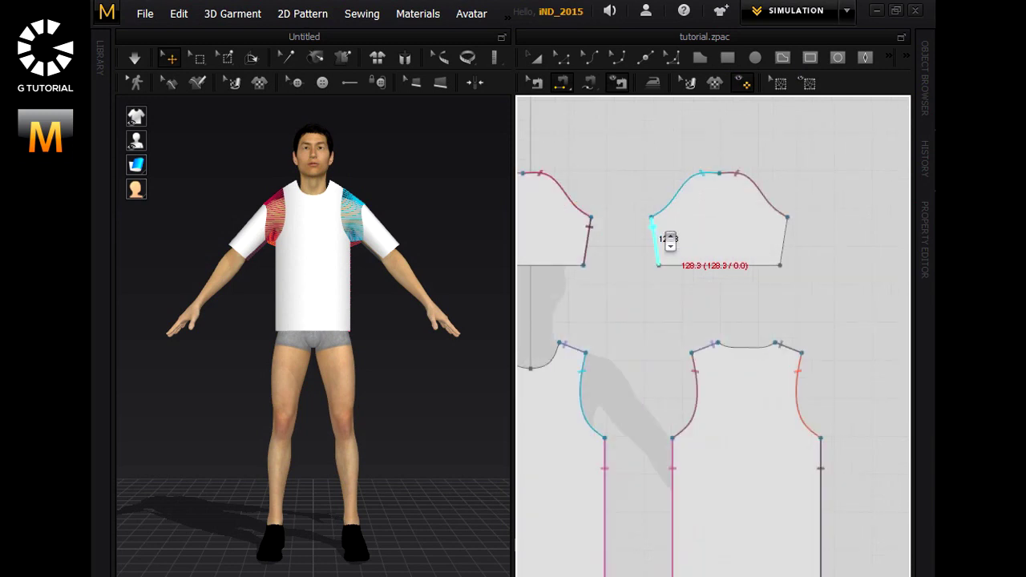
{"action": "left_click", "coordinate": [656, 239]}
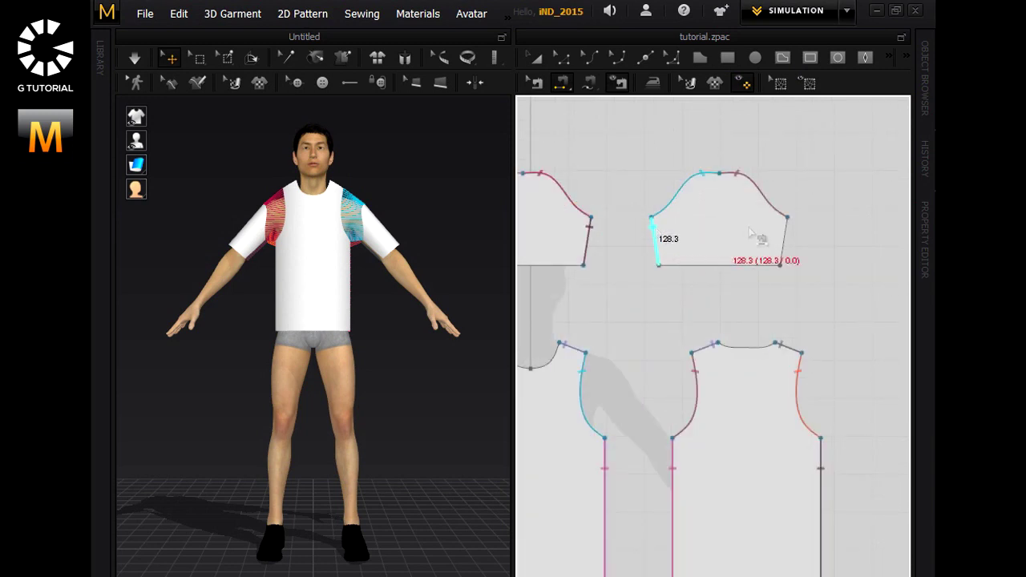
{"action": "left_click", "coordinate": [796, 241]}
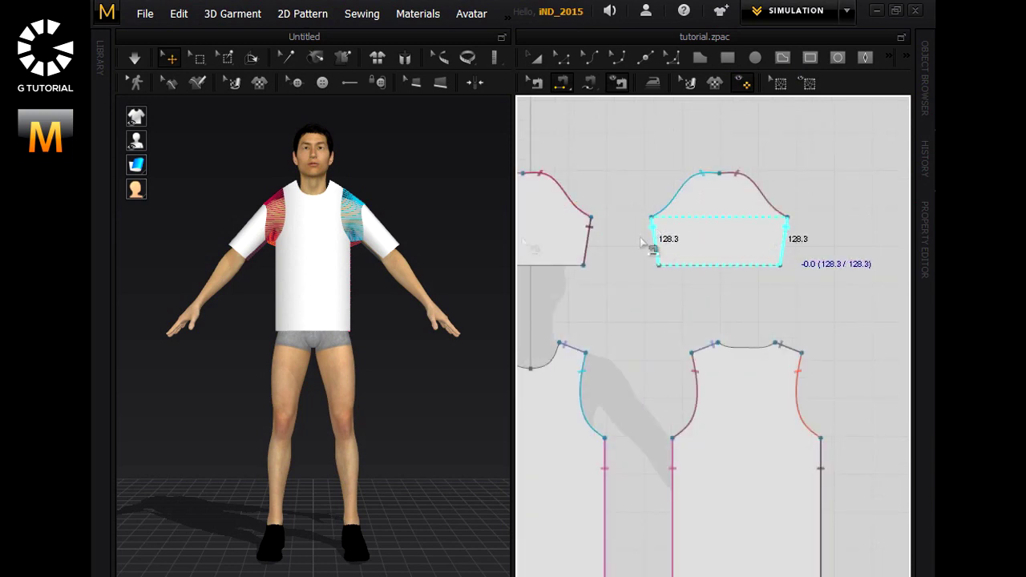
{"action": "scroll", "coordinate": [422, 230], "scroll_direction": "up", "scroll_amount": 3}
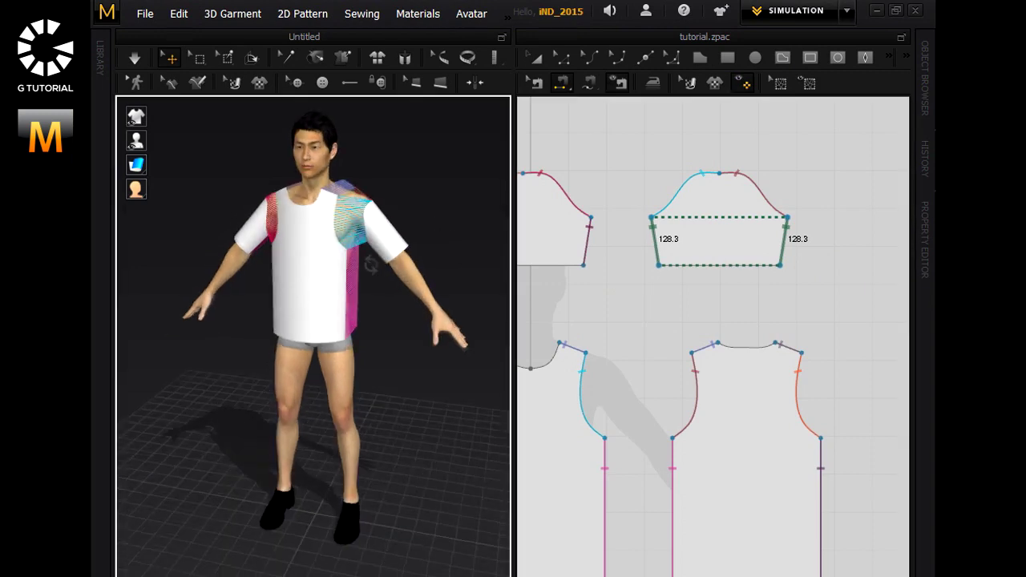
Simulate until the sewn pieces drape into a fitted T-shirt, check it from the front, then stop.
{"action": "right_click_drag", "start_coordinate": [390, 236], "coordinate": [277, 304]}
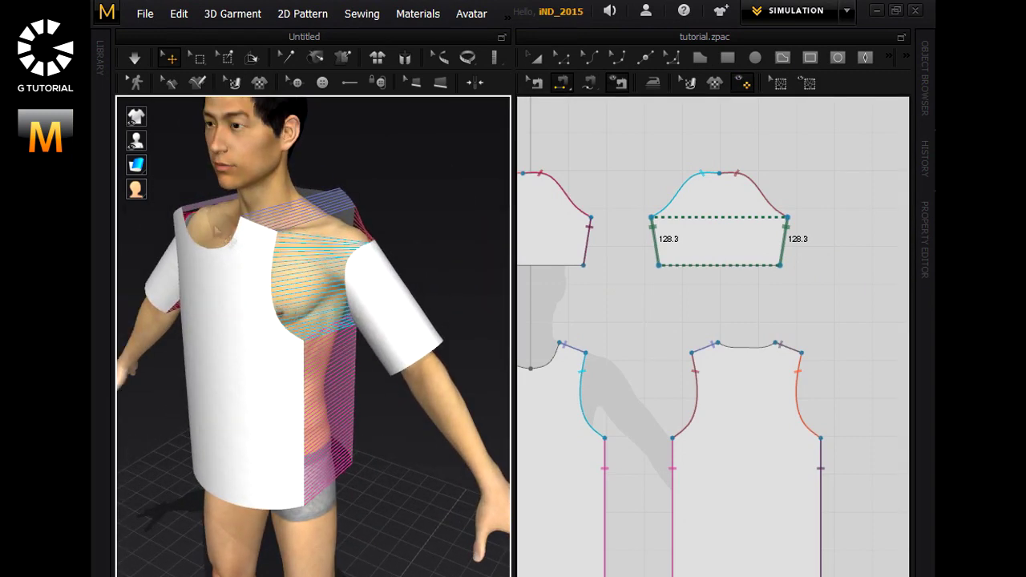
{"action": "key", "text": "space"}
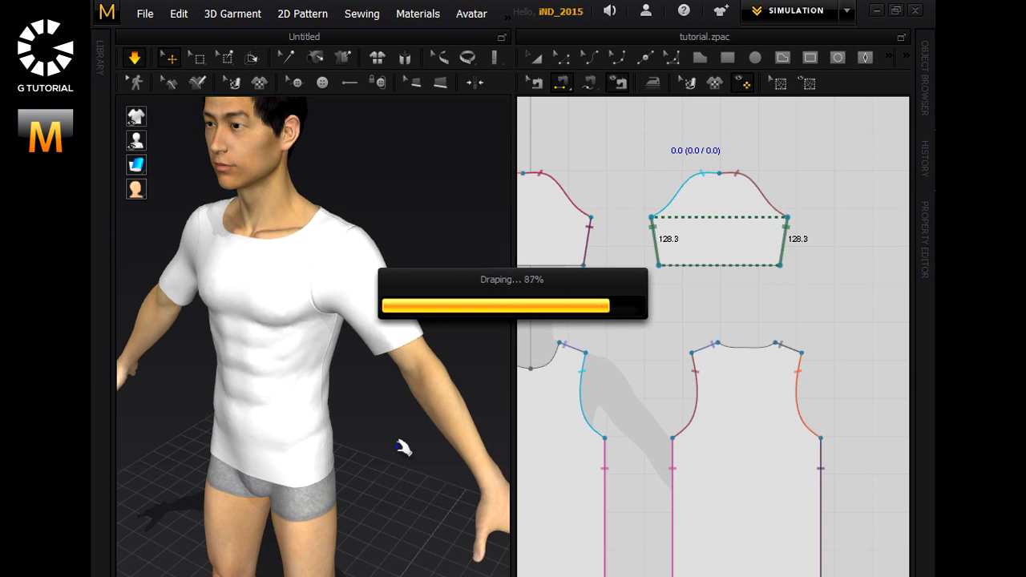
{"action": "key", "text": "2"}
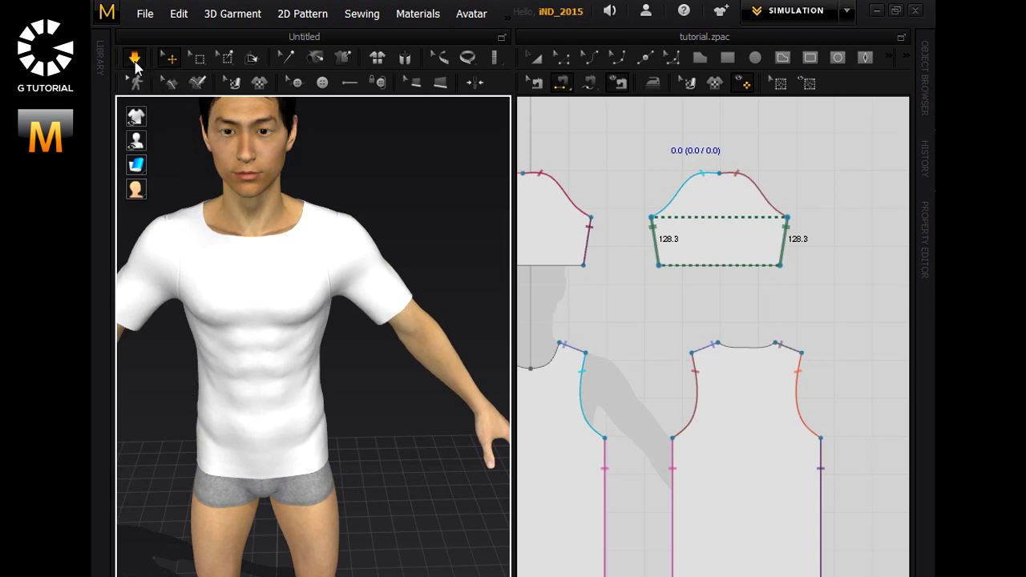
{"action": "key", "text": "space"}
{"action": "middle_click_drag", "start_coordinate": [615, 376], "coordinate": [699, 320]}
{"action": "left_click", "coordinate": [562, 58]}
Widen both bodice panels by nudging their left and right side edges outward.
{"action": "scroll", "coordinate": [551, 209], "scroll_direction": "down", "scroll_amount": 2}
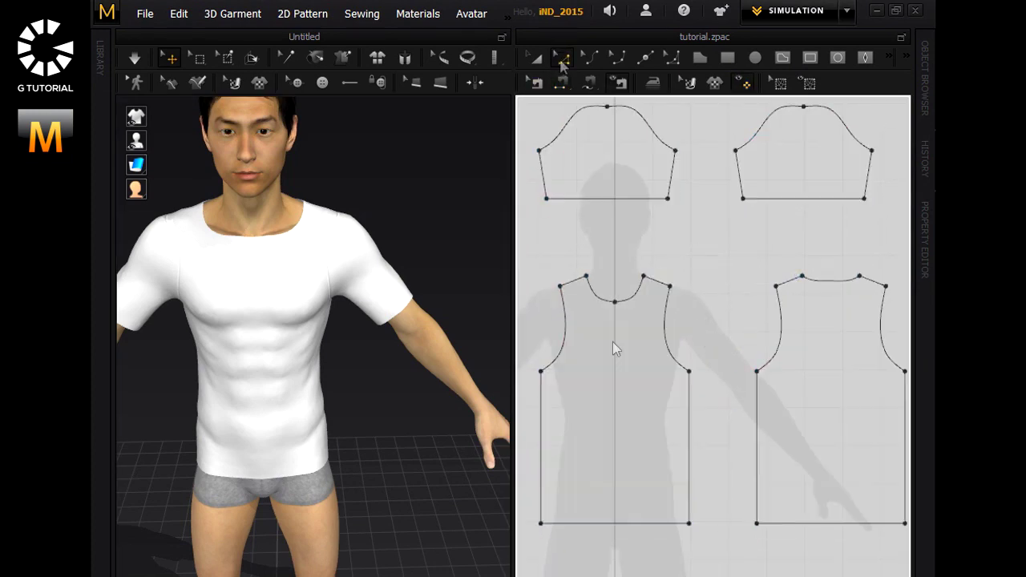
{"action": "left_click", "coordinate": [658, 356]}
{"action": "left_click", "coordinate": [742, 380]}
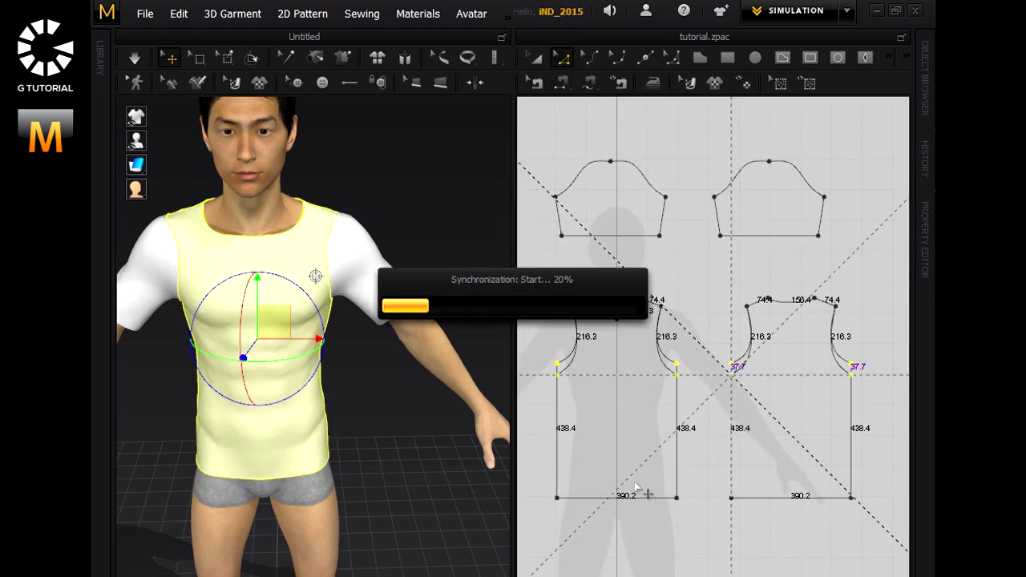
{"action": "left_click", "coordinate": [558, 481]}
{"action": "left_click", "coordinate": [732, 485]}
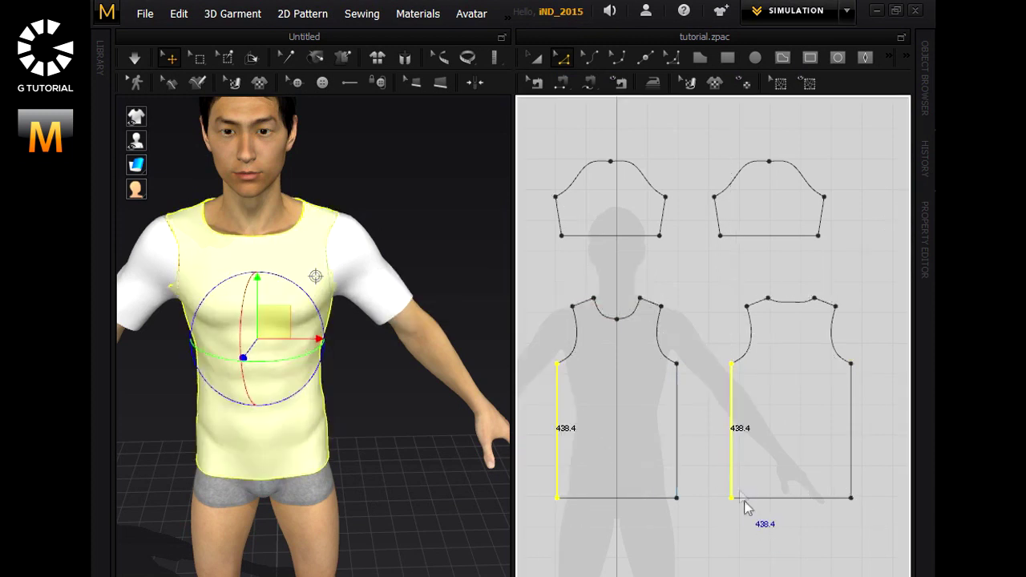
{"action": "key", "text": "Left"}
{"action": "key", "text": "Left"}
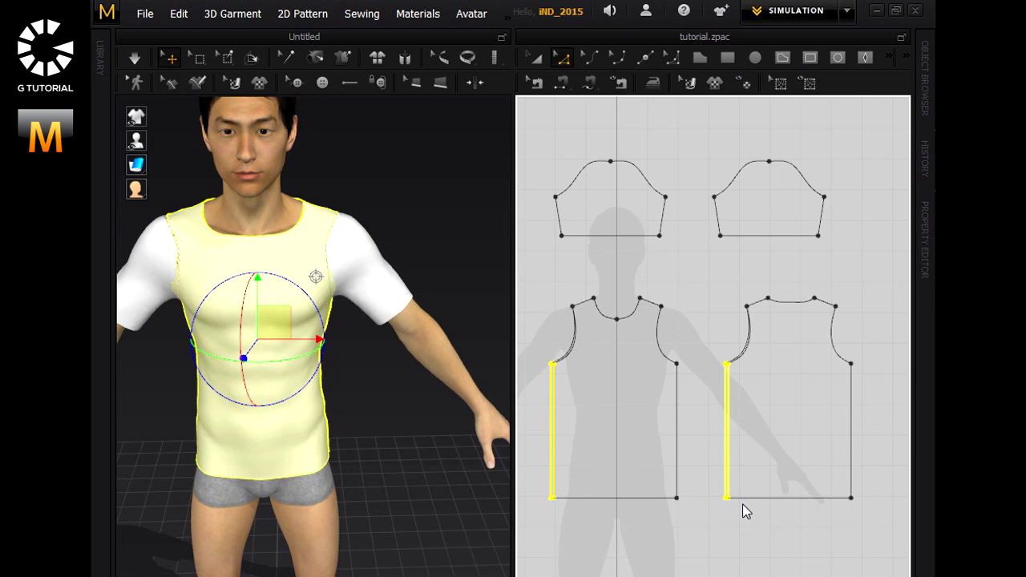
{"action": "key", "text": "Left"}
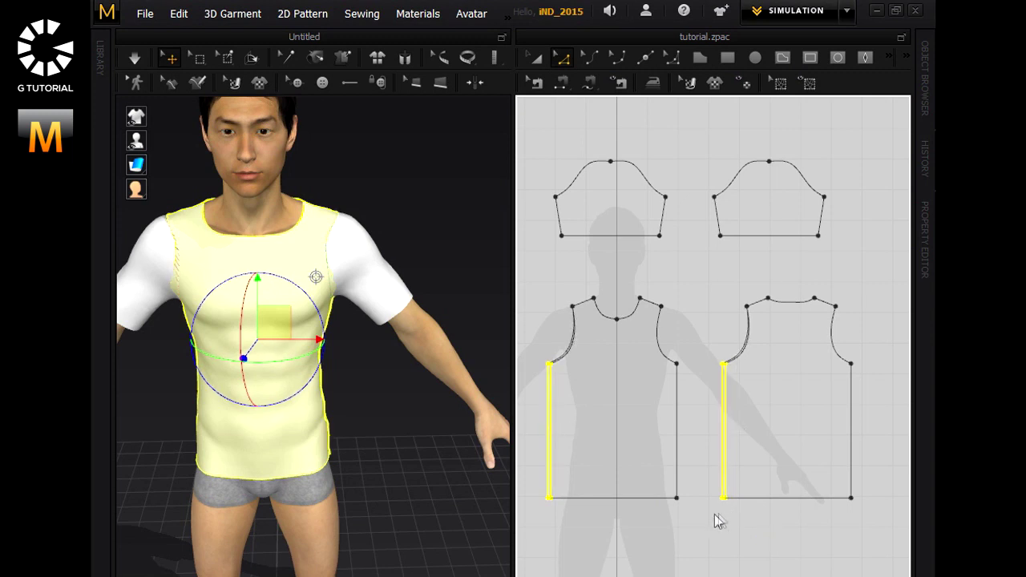
{"action": "left_click", "coordinate": [714, 513]}
{"action": "left_click", "coordinate": [677, 401]}
{"action": "left_click", "coordinate": [852, 417], "text": "shift"}
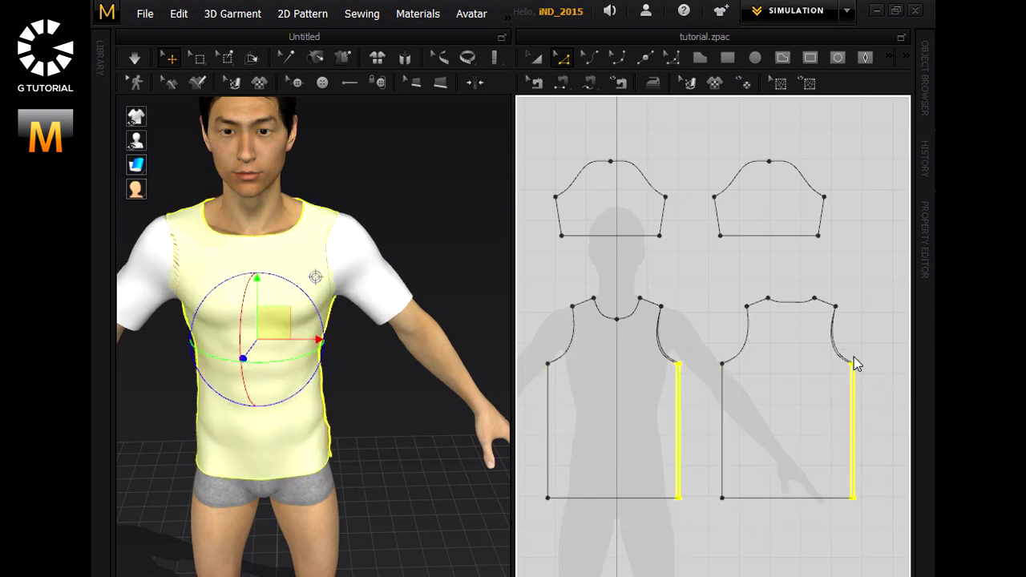
{"action": "key", "text": "Right"}
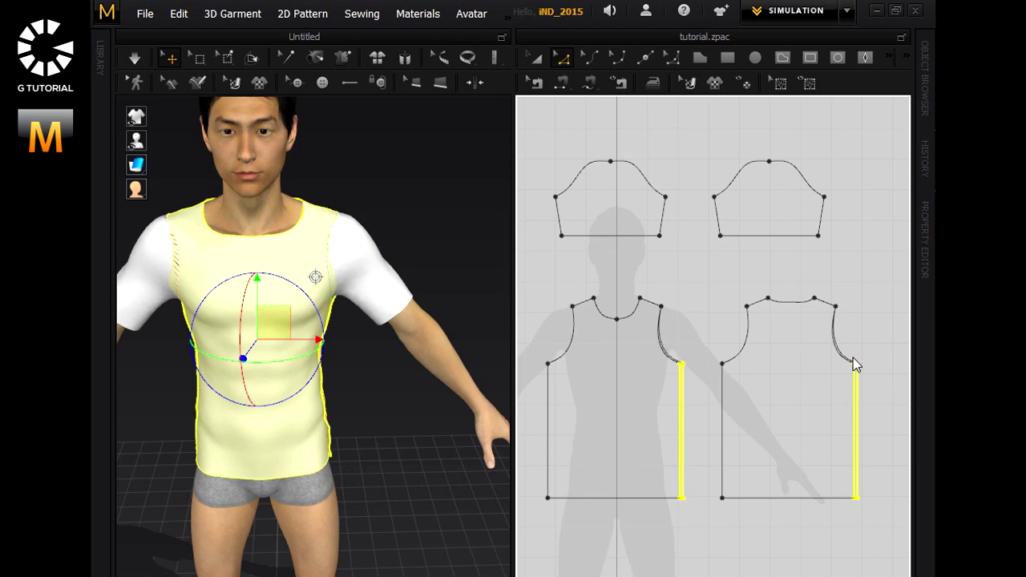
{"action": "key", "text": "Right"}
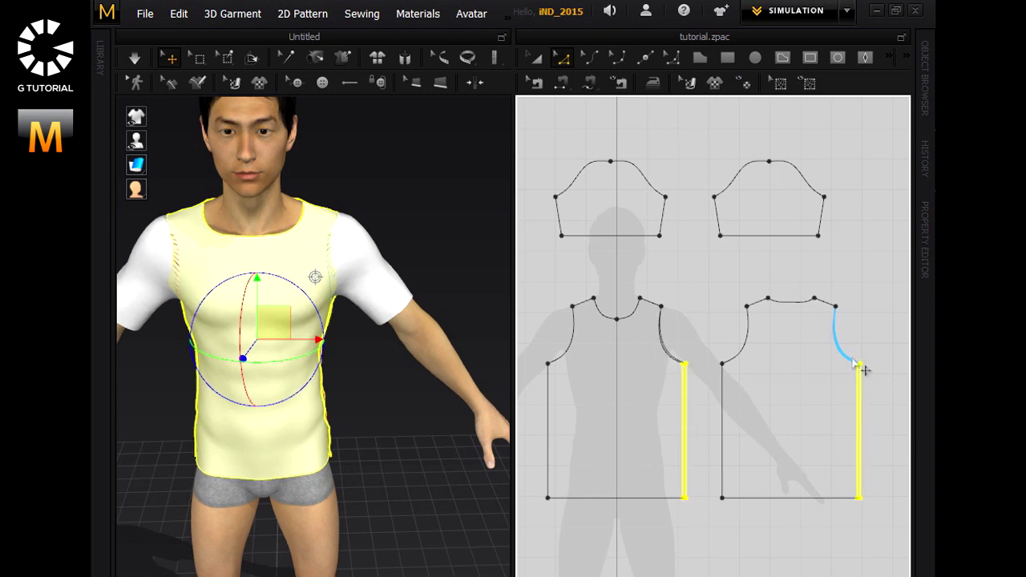
Slide the neckline points along the neckline and make the front neckline's bottom point a curve point.
{"action": "left_click_drag", "start_coordinate": [609, 309], "coordinate": [593, 284]}
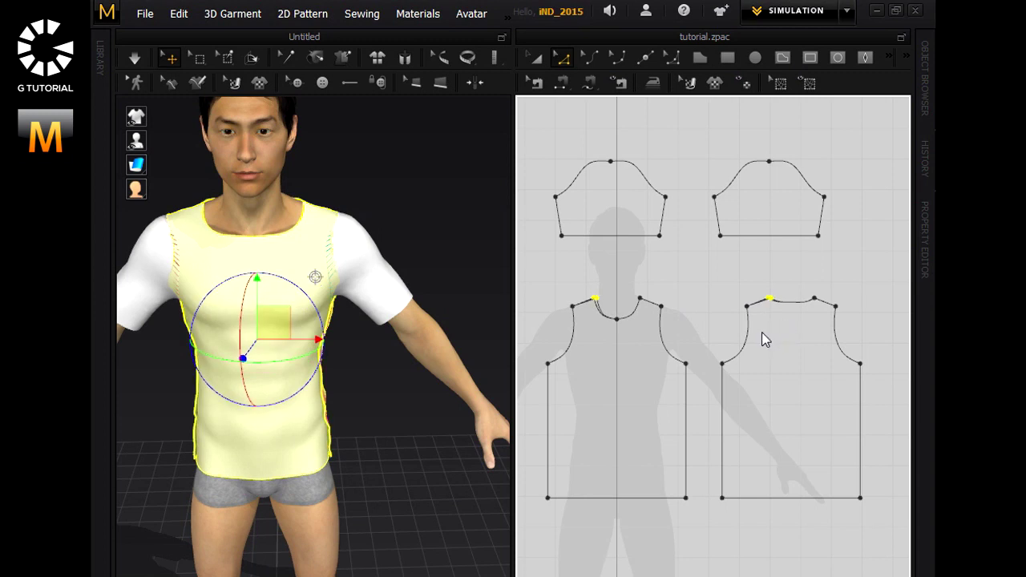
{"action": "left_click_drag", "start_coordinate": [770, 298], "coordinate": [812, 298]}
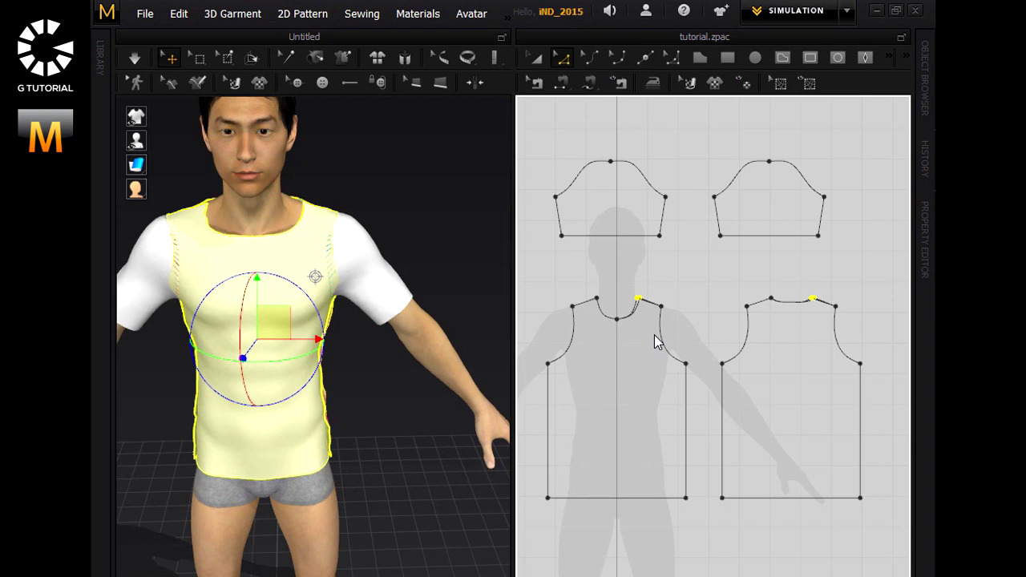
{"action": "left_click", "coordinate": [617, 319]}
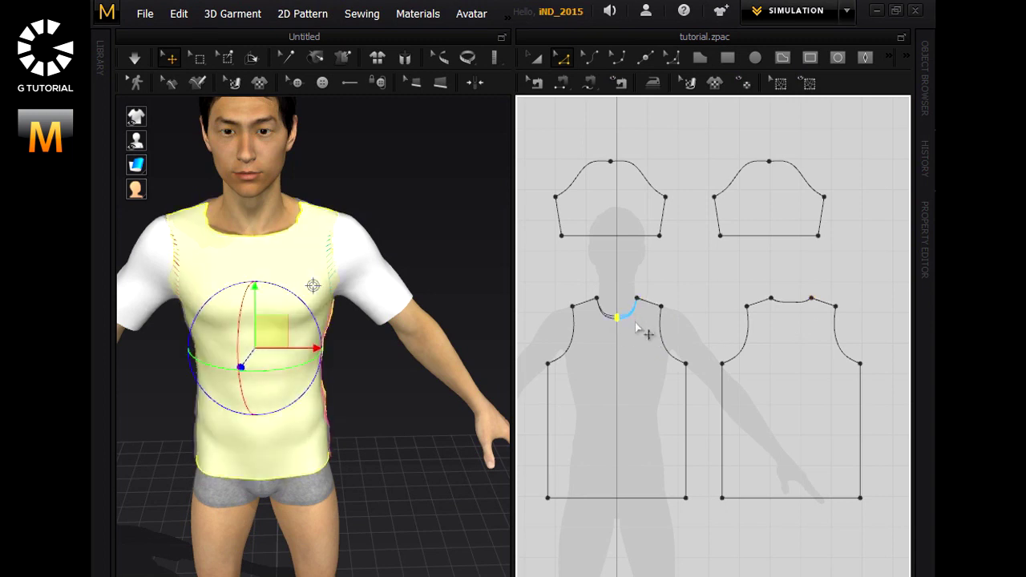
{"action": "right_click", "coordinate": [617, 319]}
{"action": "left_click", "coordinate": [647, 360]}
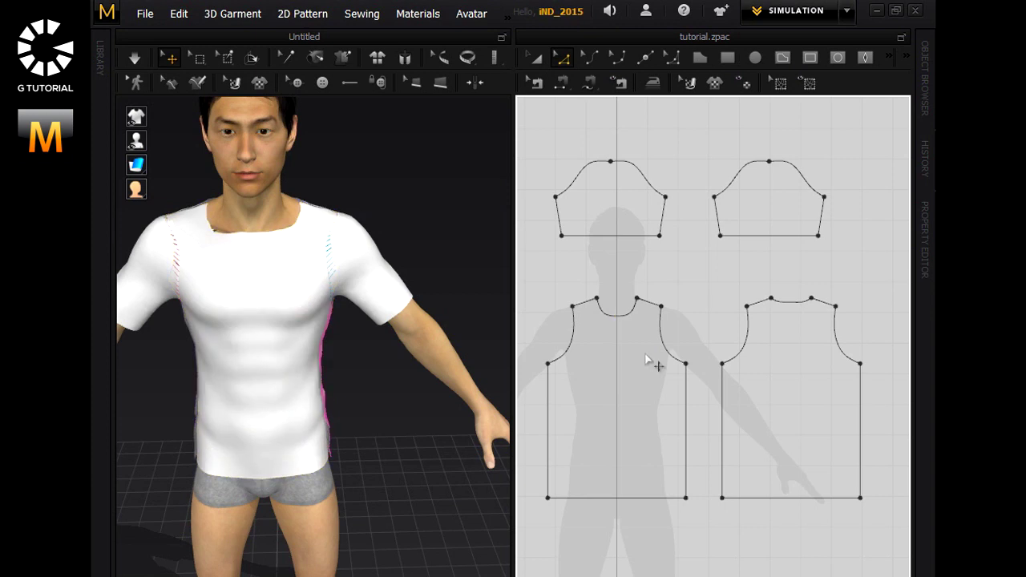
{"action": "middle_click_drag", "start_coordinate": [587, 398], "coordinate": [630, 299]}
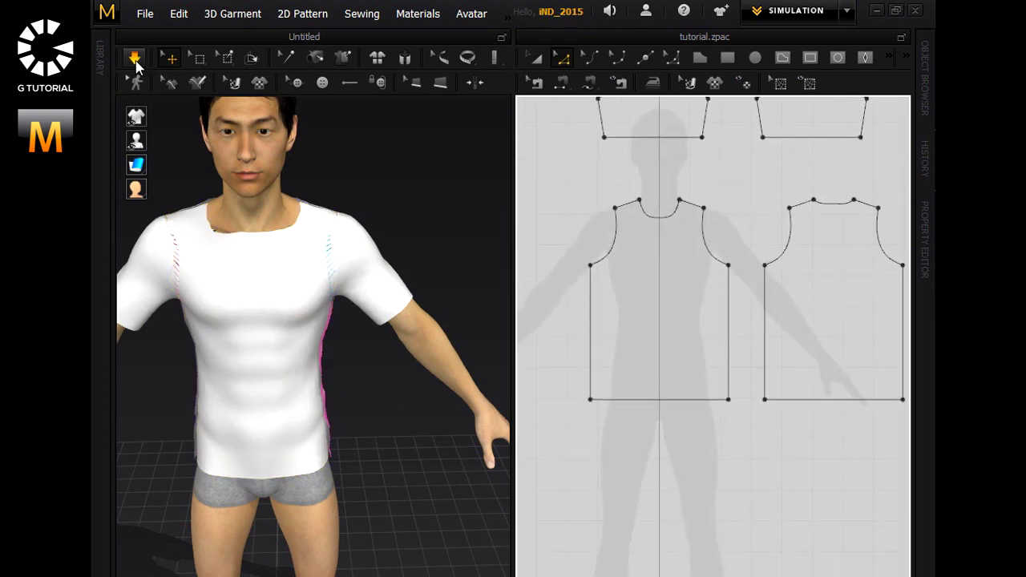
Restart the cloth simulation, let the widened shirt settle on the avatar, then stop it.
{"action": "left_click", "coordinate": [135, 61]}
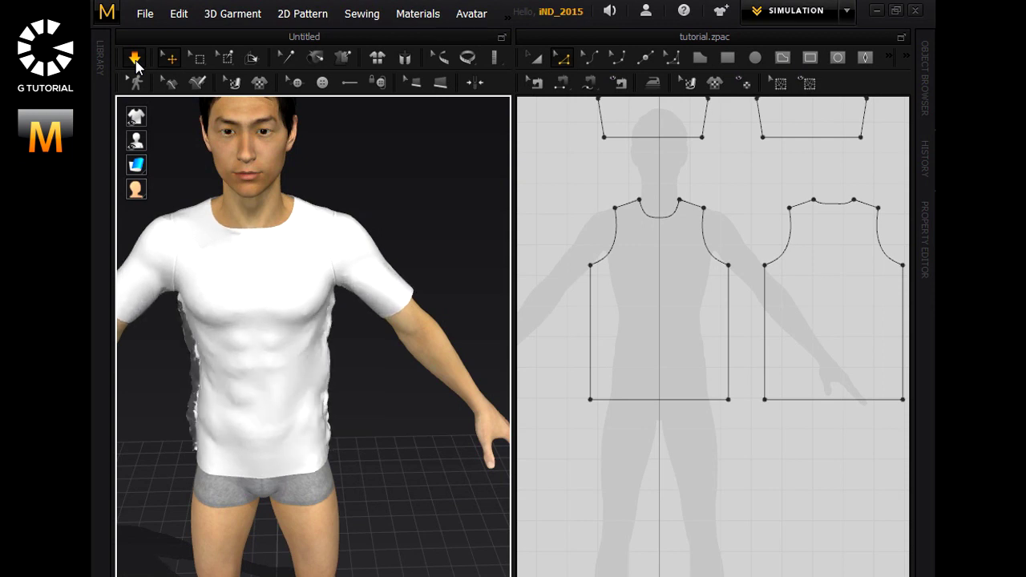
{"action": "left_click", "coordinate": [134, 60]}
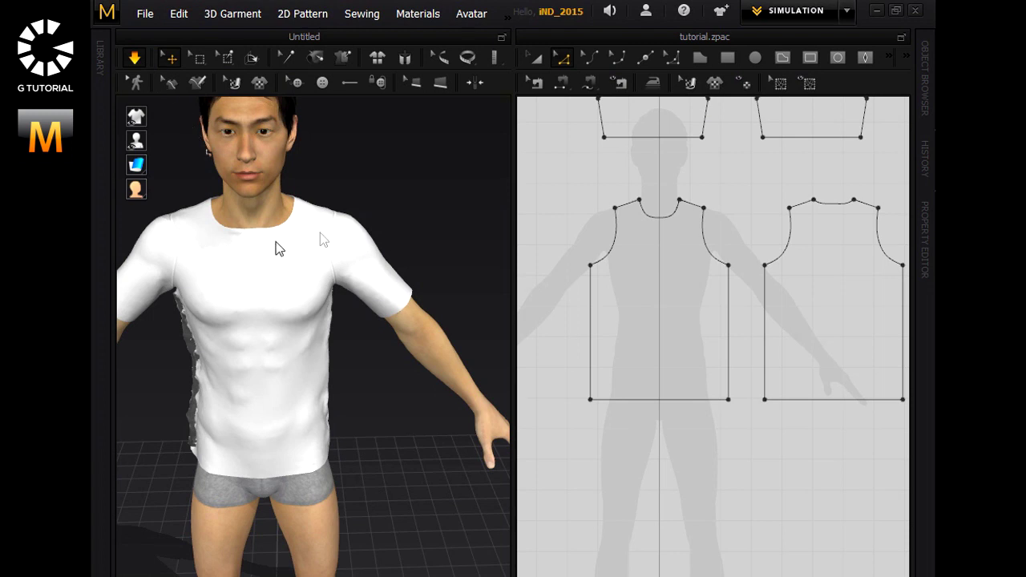
{"action": "key", "text": "space"}
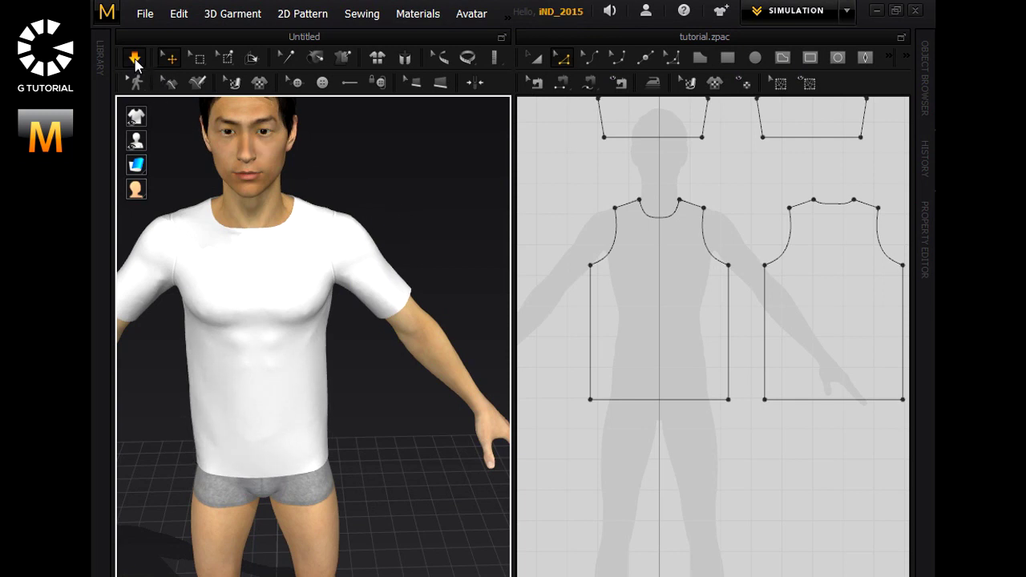
{"action": "left_click", "coordinate": [134, 59]}
Split all four bodice side edges with Add Point, about 191–194 mm above the hem.
{"action": "mouse_move", "coordinate": [321, 240]}
{"action": "right_mouse_down"}
{"action": "mouse_move", "coordinate": [372, 307]}
{"action": "mouse_move", "coordinate": [366, 435]}
{"action": "mouse_move", "coordinate": [377, 416]}
{"action": "right_mouse_up"}
{"action": "mouse_move", "coordinate": [361, 450]}
{"action": "right_mouse_down"}
{"action": "mouse_move", "coordinate": [454, 433]}
{"action": "mouse_move", "coordinate": [497, 410]}
{"action": "right_mouse_up"}
{"action": "key", "text": "x"}
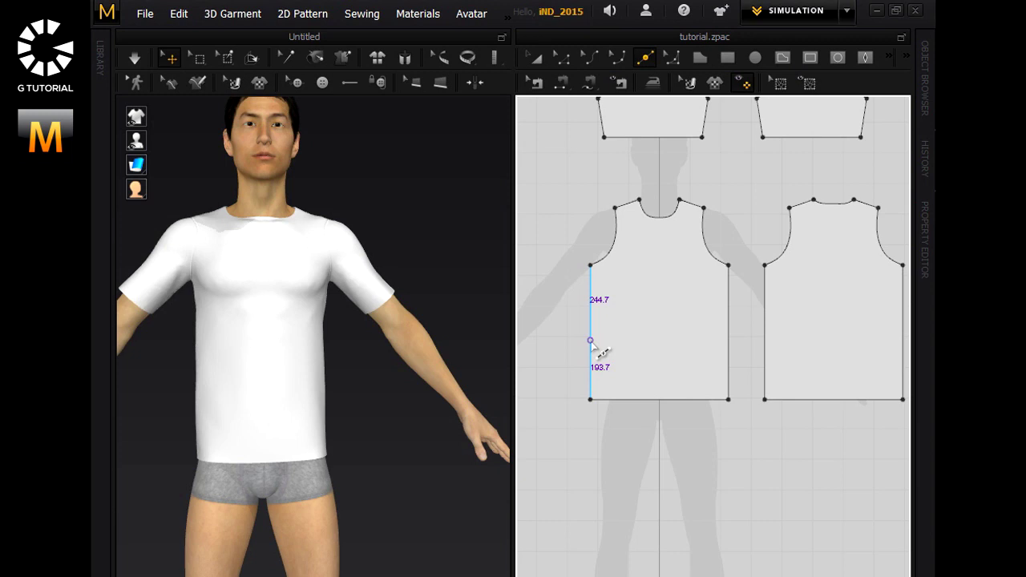
{"action": "right_click", "coordinate": [590, 342]}
{"action": "left_click", "coordinate": [475, 415]}
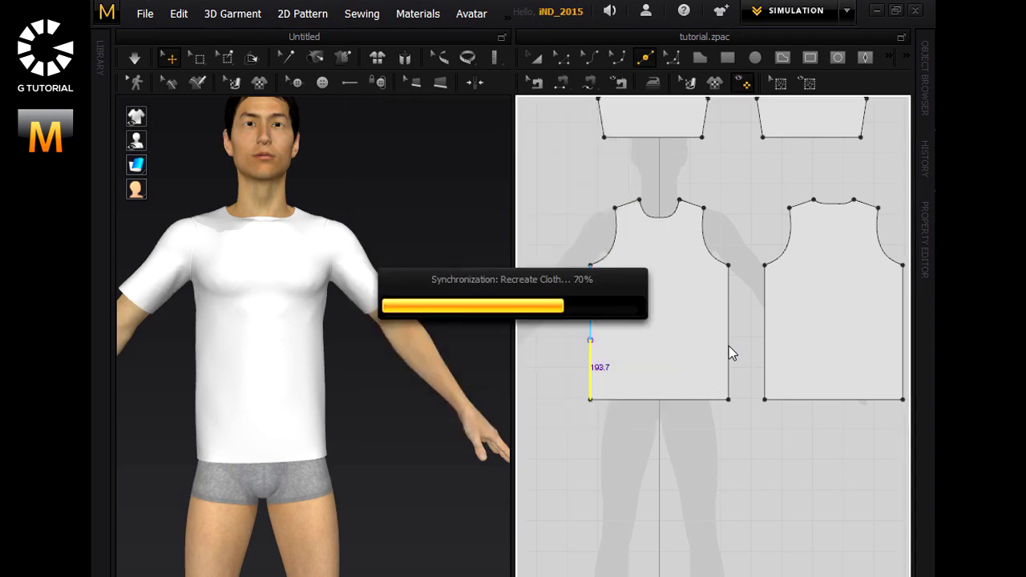
{"action": "right_click", "coordinate": [729, 347]}
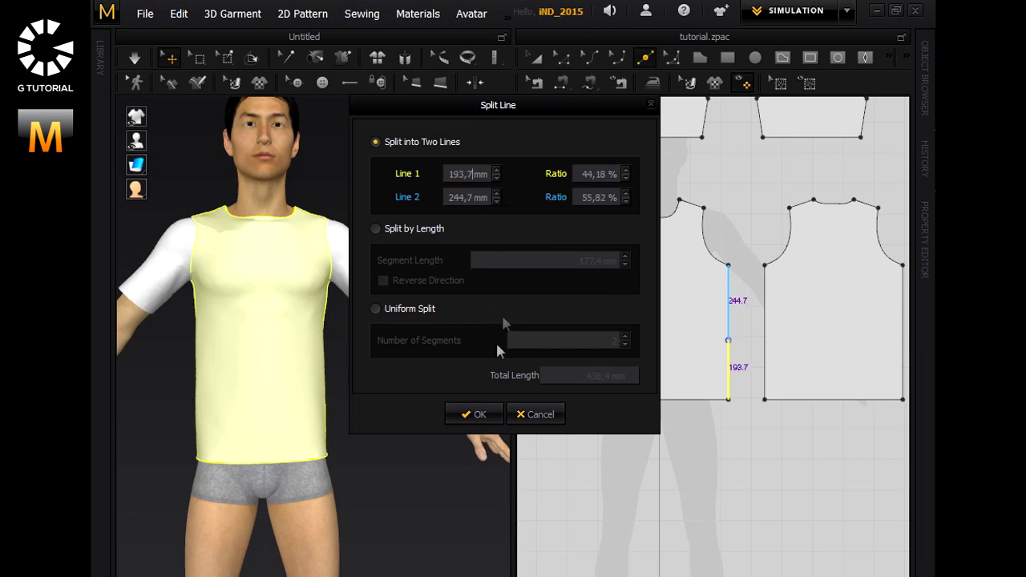
{"action": "left_click", "coordinate": [472, 414]}
{"action": "right_click", "coordinate": [764, 347]}
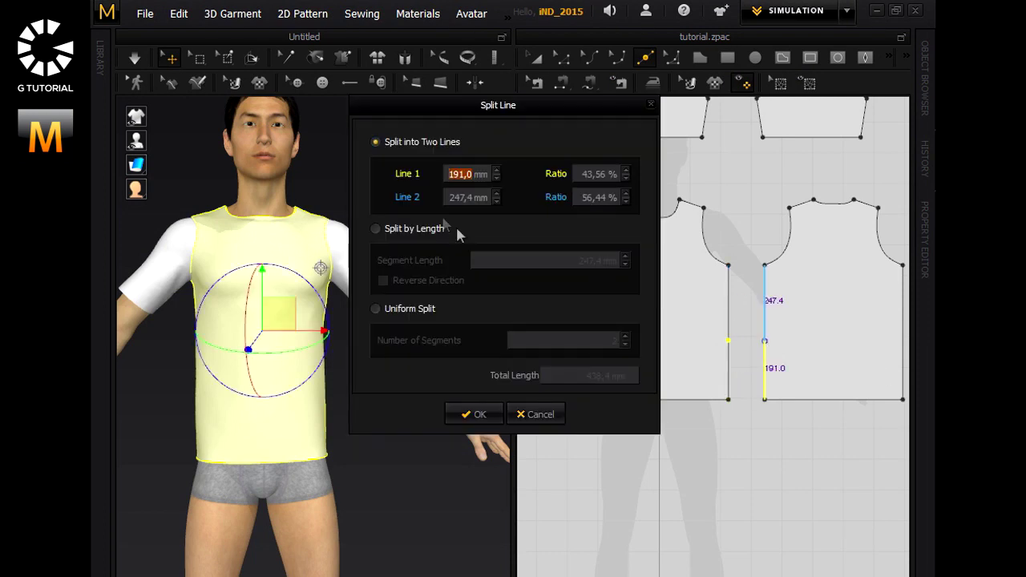
{"action": "left_click", "coordinate": [473, 413]}
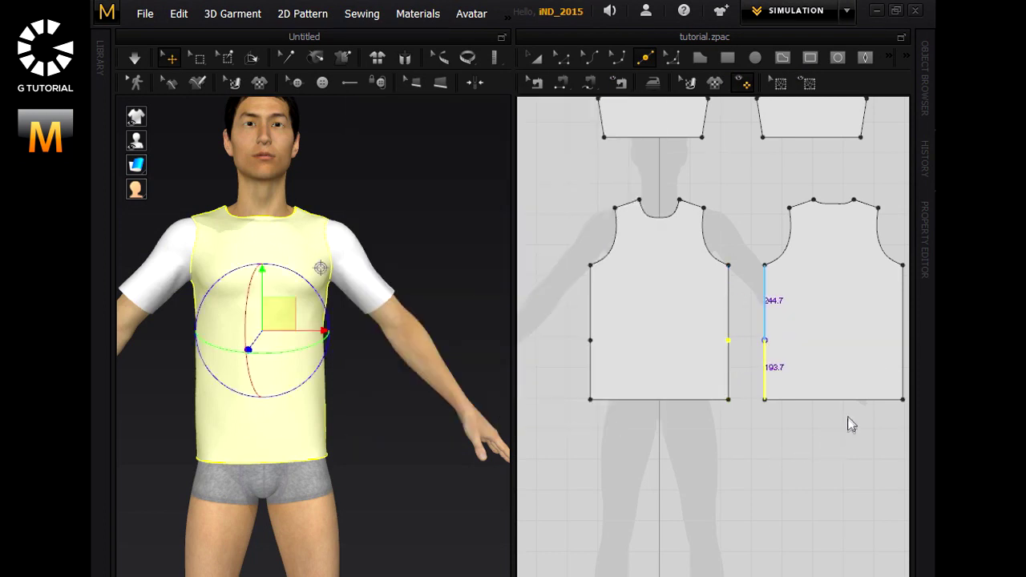
{"action": "right_click", "coordinate": [903, 352]}
{"action": "left_click", "coordinate": [472, 414]}
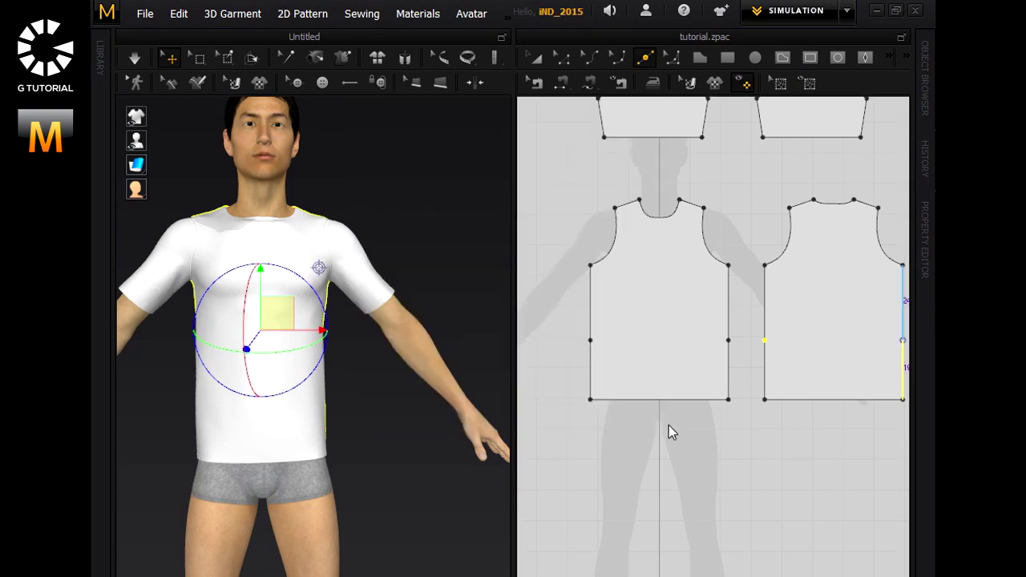
{"action": "right_click_drag", "start_coordinate": [714, 457], "coordinate": [679, 478]}
Move the left and right side split points inward at the waist.
{"action": "key", "text": "z"}
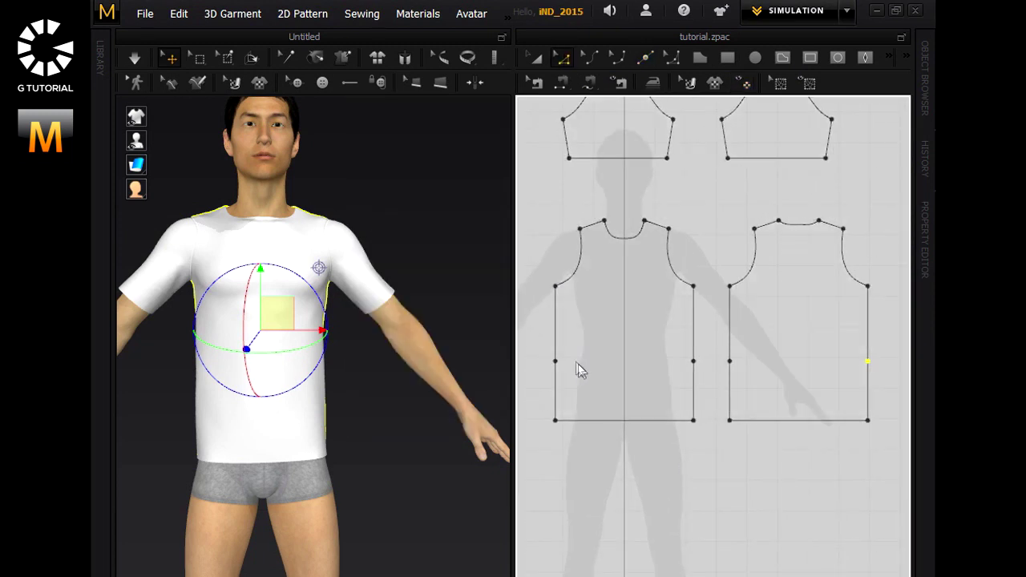
{"action": "left_click", "coordinate": [743, 374]}
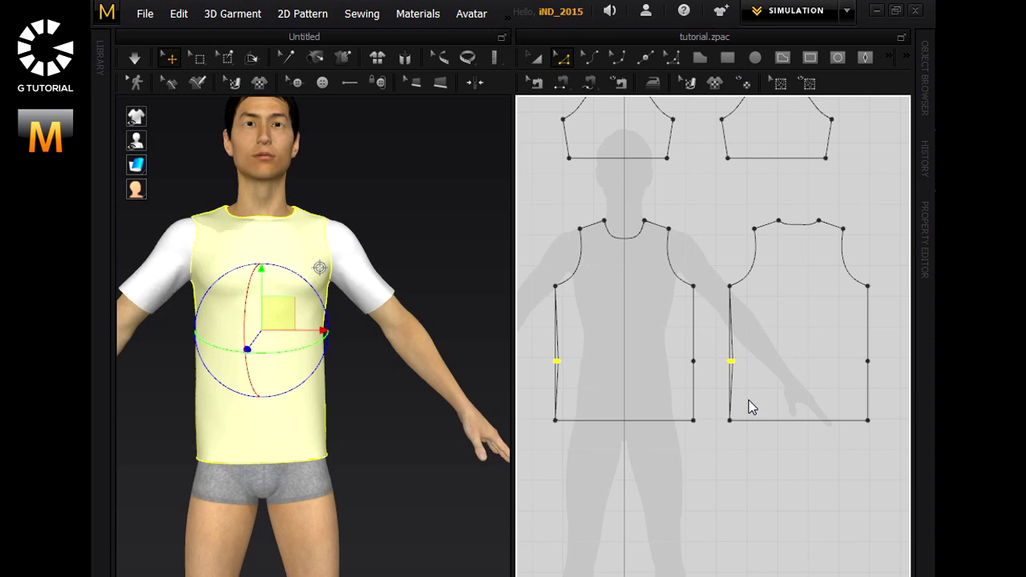
{"action": "left_click", "coordinate": [748, 399]}
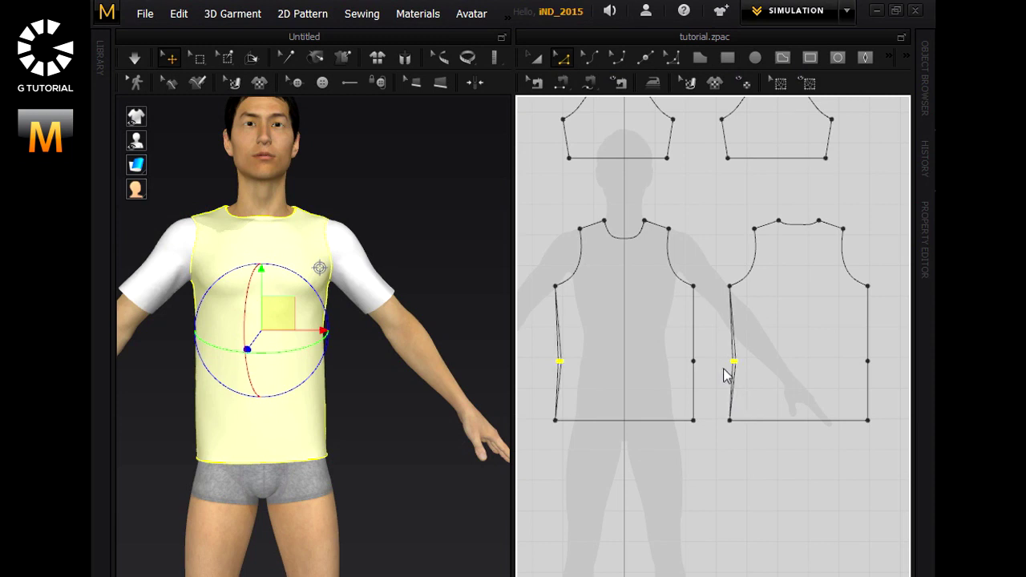
{"action": "left_click", "coordinate": [882, 371]}
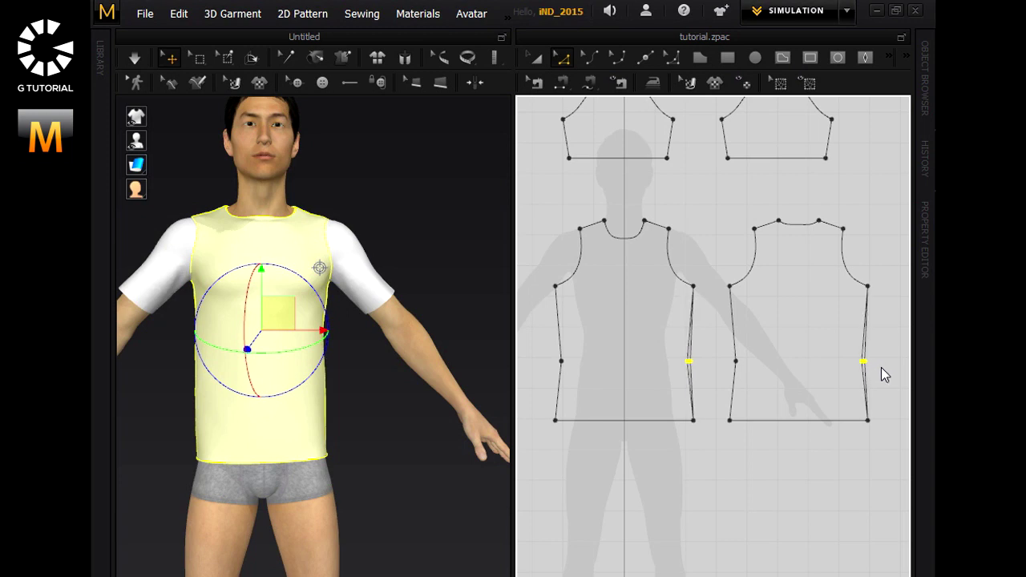
Convert all four waist split points to curve points for smooth tapered side edges.
{"action": "right_click", "coordinate": [865, 362]}
{"action": "left_click", "coordinate": [866, 402]}
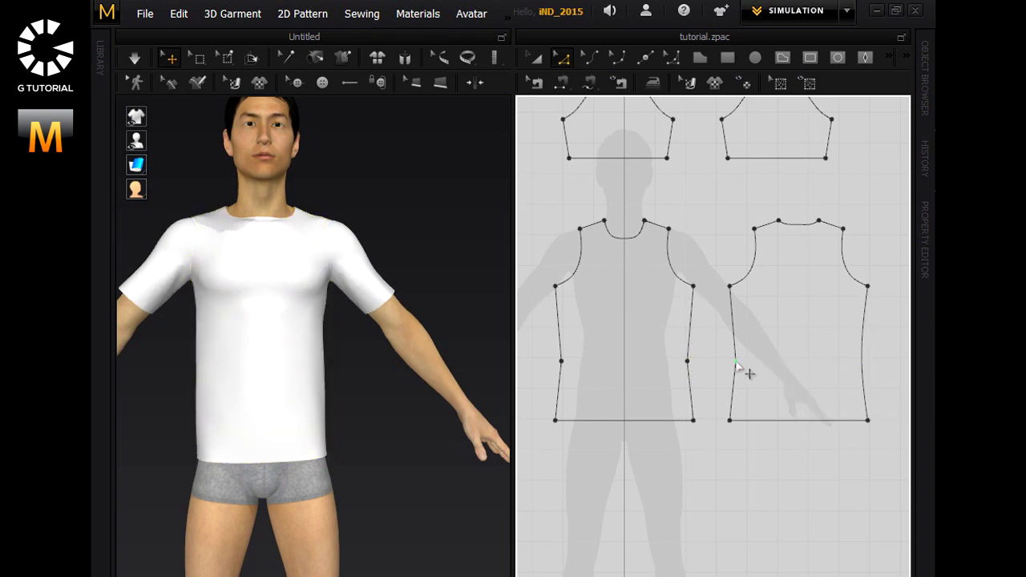
{"action": "right_click", "coordinate": [737, 362]}
{"action": "left_click", "coordinate": [757, 401]}
{"action": "right_click", "coordinate": [688, 363]}
{"action": "left_click", "coordinate": [705, 400]}
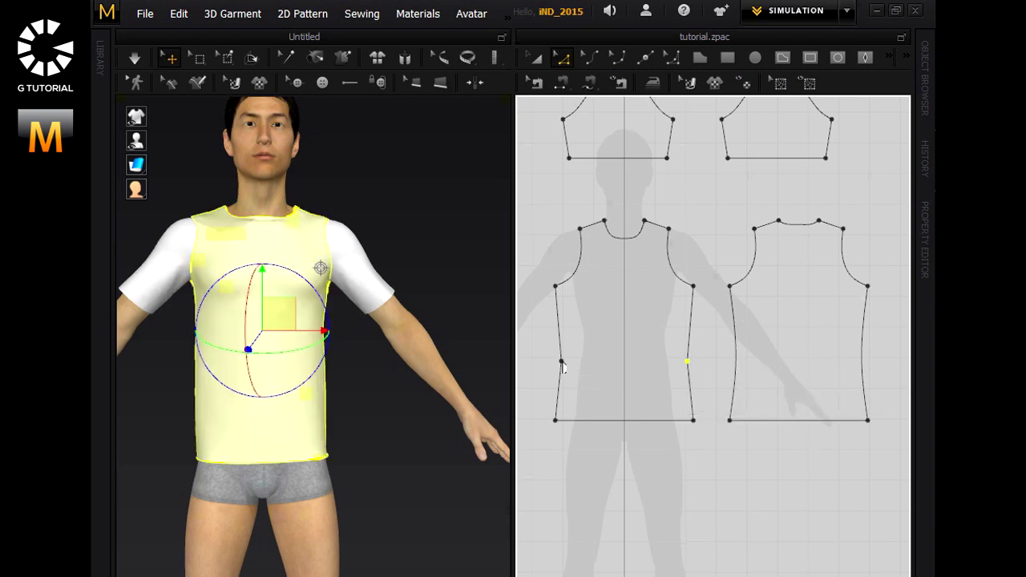
{"action": "right_click", "coordinate": [563, 363]}
{"action": "left_click", "coordinate": [609, 402]}
{"action": "left_click", "coordinate": [641, 348]}
Draw a thin rib rectangle above the front neckline and paste a copy beside the back neckline.
{"action": "scroll", "coordinate": [737, 364], "scroll_direction": "up", "scroll_amount": 5}
{"action": "left_click", "coordinate": [727, 57]}
{"action": "left_click_drag", "start_coordinate": [573, 285], "coordinate": [656, 294]}
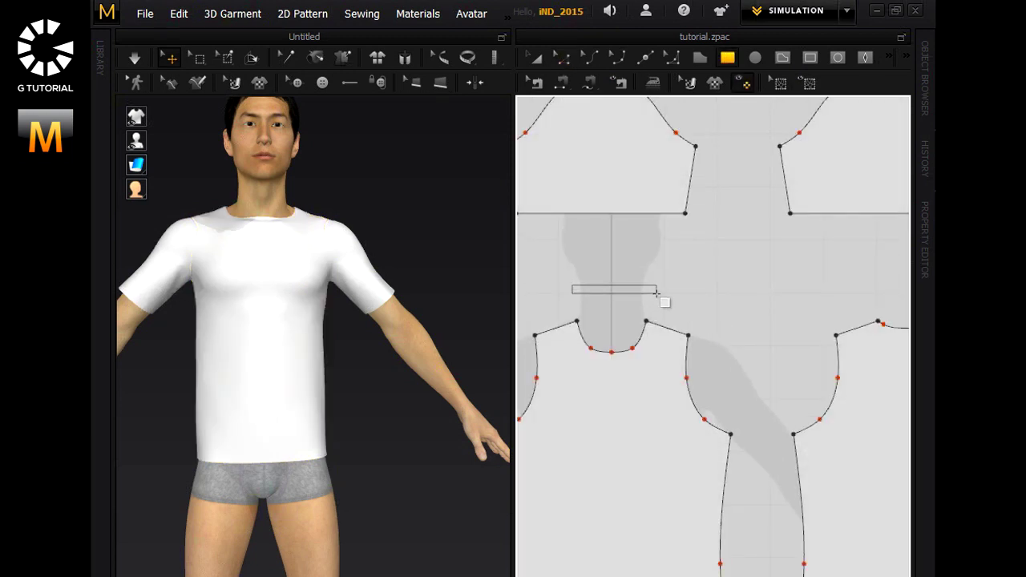
{"action": "right_click", "coordinate": [633, 245]}
{"action": "right_click", "coordinate": [633, 161]}
{"action": "left_click", "coordinate": [665, 114]}
{"action": "left_click", "coordinate": [888, 289]}
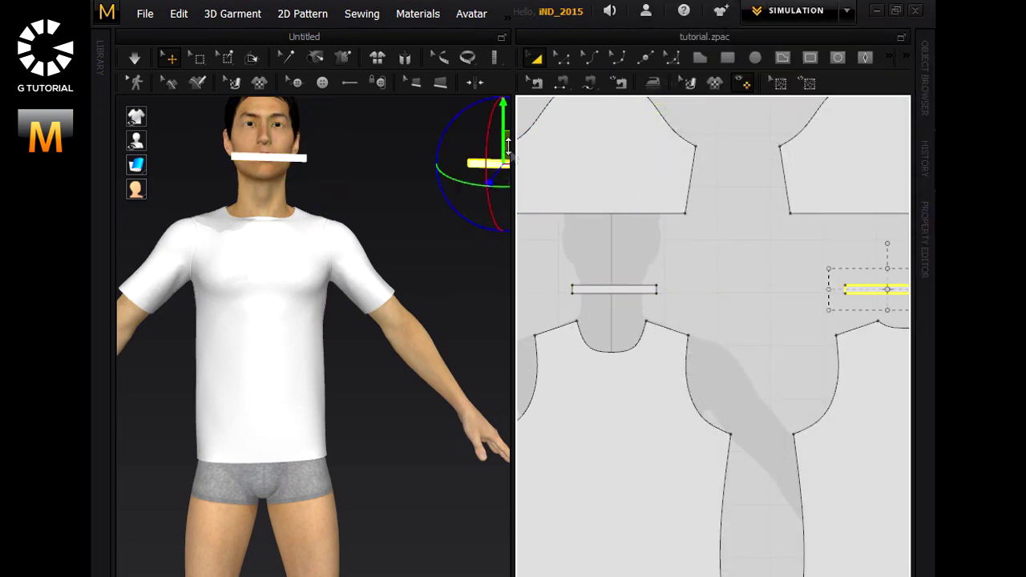
Place the two rib pieces on the avatar's front and back neck arrangement points.
{"action": "right_click_drag", "start_coordinate": [240, 184], "coordinate": [331, 183]}
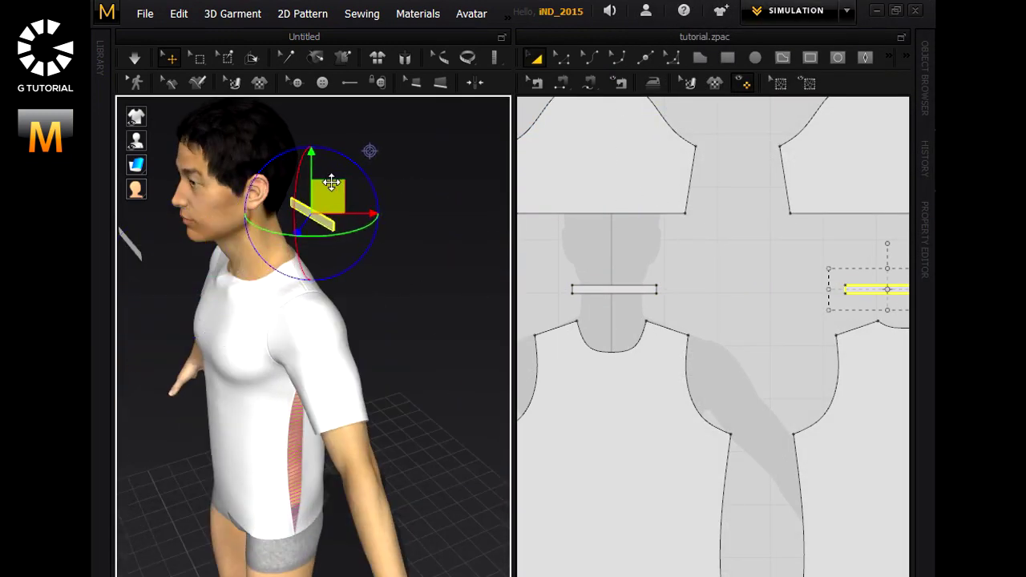
{"action": "right_click", "coordinate": [331, 183]}
{"action": "left_click", "coordinate": [341, 343]}
{"action": "left_click", "coordinate": [158, 140]}
{"action": "left_click", "coordinate": [210, 293]}
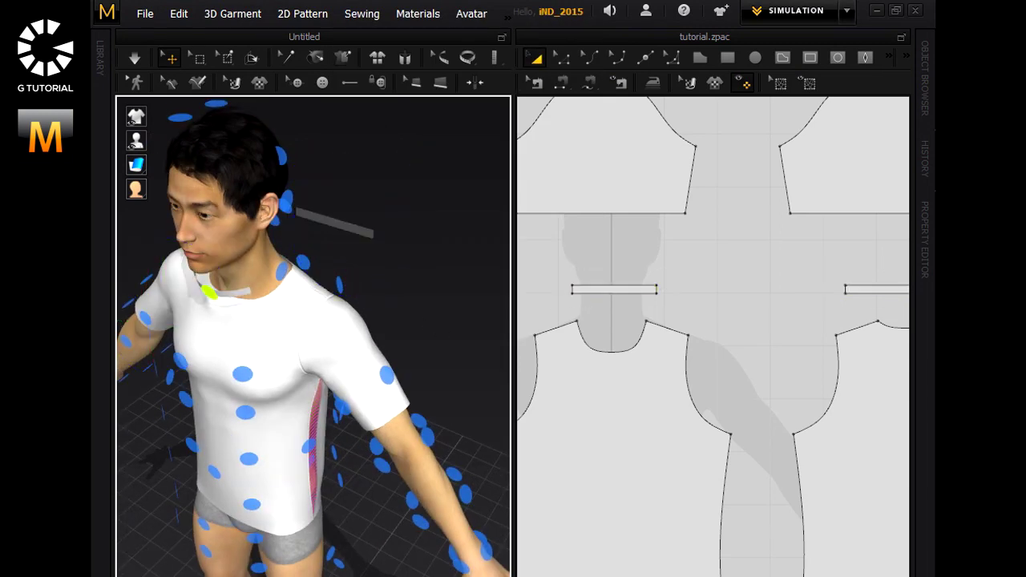
{"action": "mouse_move", "coordinate": [210, 293]}
{"action": "right_mouse_down"}
{"action": "mouse_move", "coordinate": [312, 273]}
{"action": "mouse_move", "coordinate": [348, 333]}
{"action": "right_mouse_up"}
{"action": "left_click", "coordinate": [259, 270]}
{"action": "left_click", "coordinate": [314, 274]}
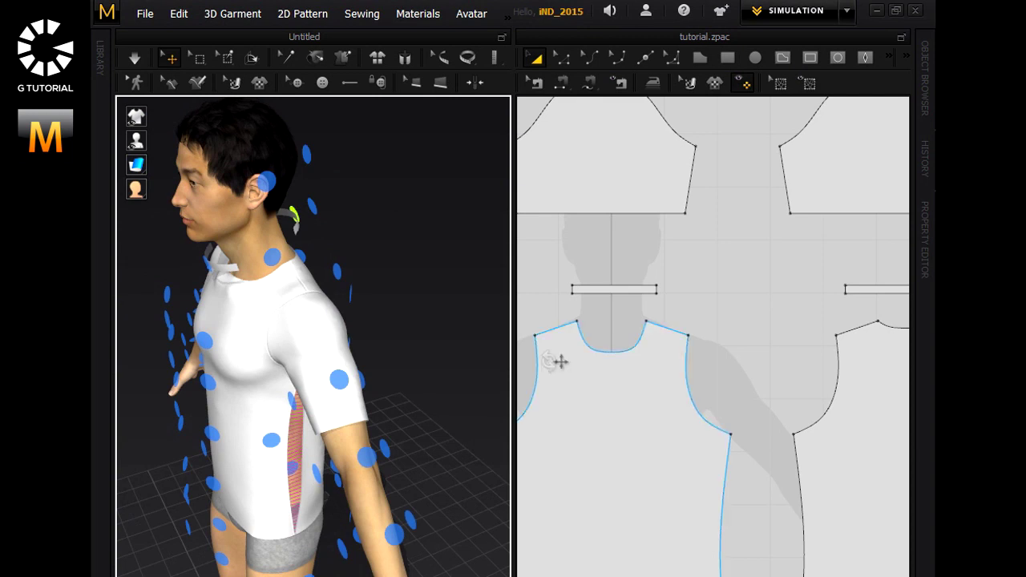
Sew the ribs to the front and back necklines and join their short ends.
{"action": "left_click", "coordinate": [561, 83]}
{"action": "left_click", "coordinate": [613, 291]}
{"action": "left_click", "coordinate": [601, 349]}
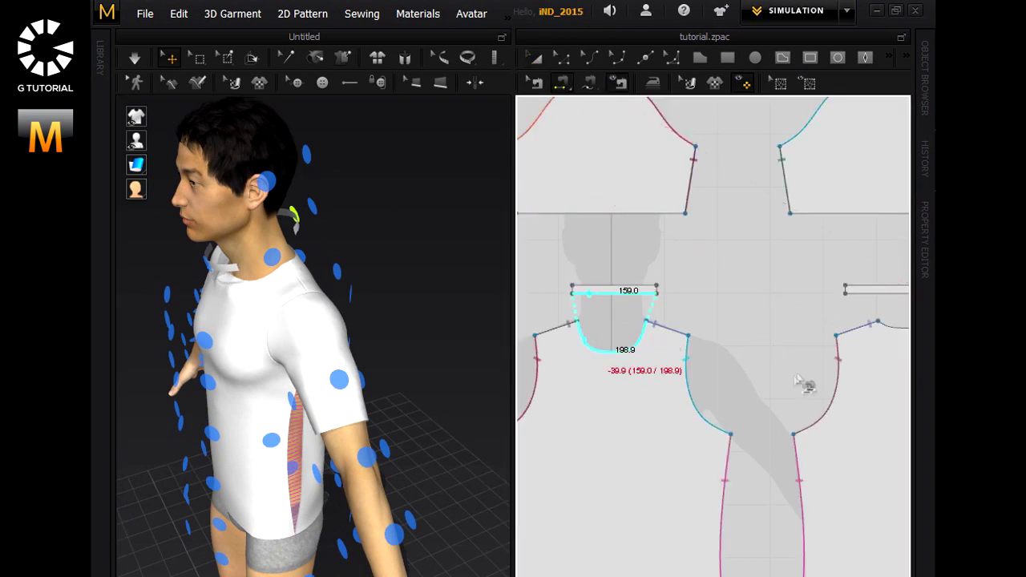
{"action": "right_click", "coordinate": [763, 389]}
{"action": "right_click_drag", "start_coordinate": [880, 300], "coordinate": [817, 301]}
{"action": "left_click", "coordinate": [819, 317]}
{"action": "left_click", "coordinate": [595, 293]}
{"action": "left_click", "coordinate": [793, 292]}
{"action": "right_click_drag", "start_coordinate": [513, 291], "coordinate": [535, 297]}
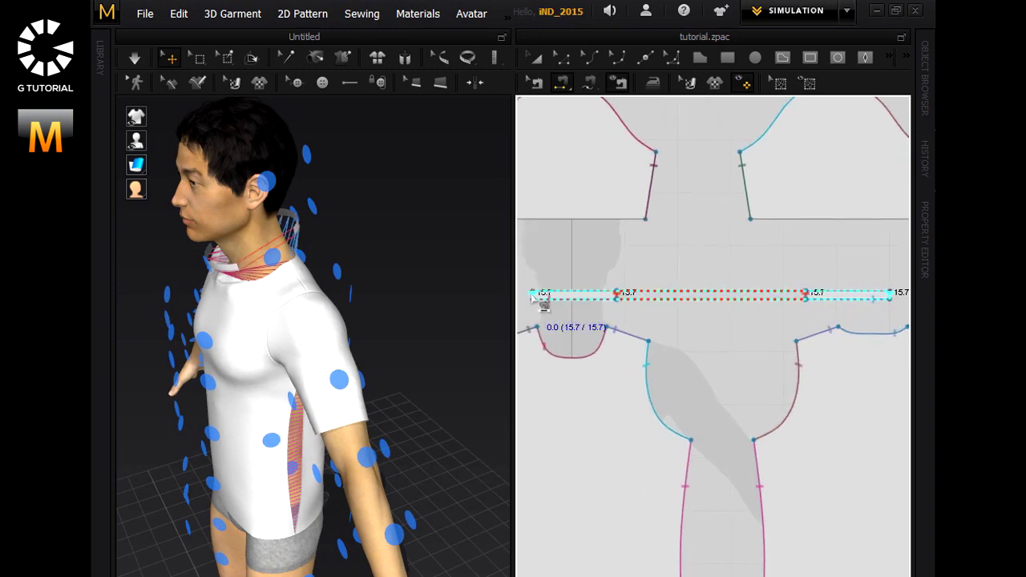
Simulate the shirt so the neck rib settles, then view it from the front.
{"action": "left_click", "coordinate": [134, 58]}
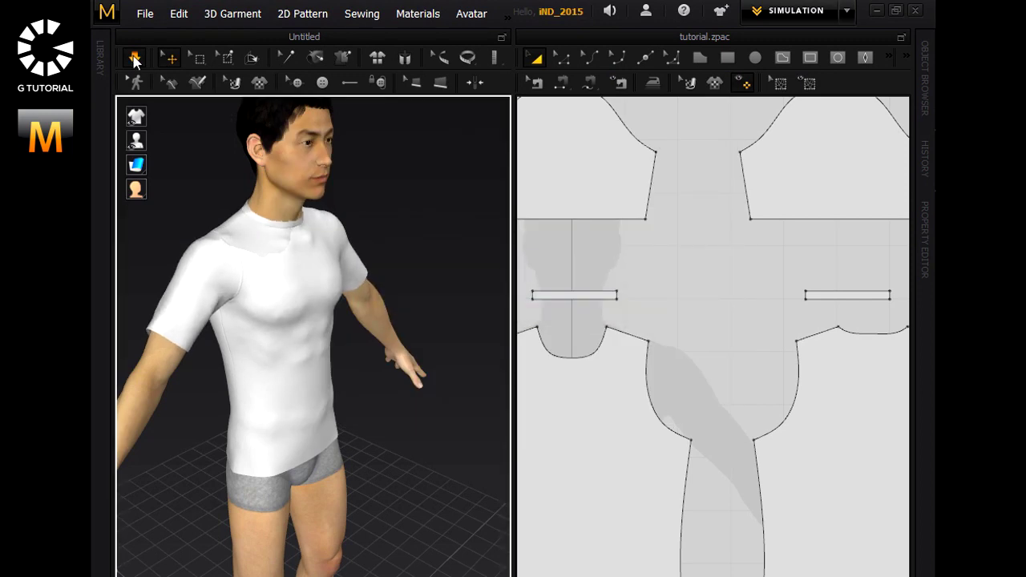
{"action": "mouse_move", "coordinate": [188, 366]}
{"action": "right_mouse_down"}
{"action": "mouse_move", "coordinate": [383, 403]}
{"action": "mouse_move", "coordinate": [309, 193]}
{"action": "right_mouse_up"}
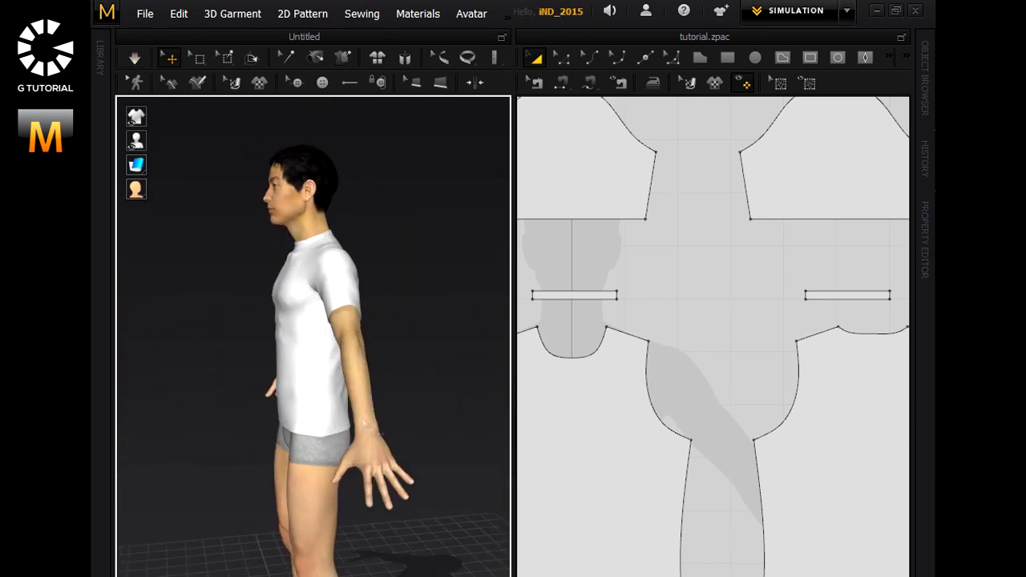
{"action": "right_click", "coordinate": [311, 193]}
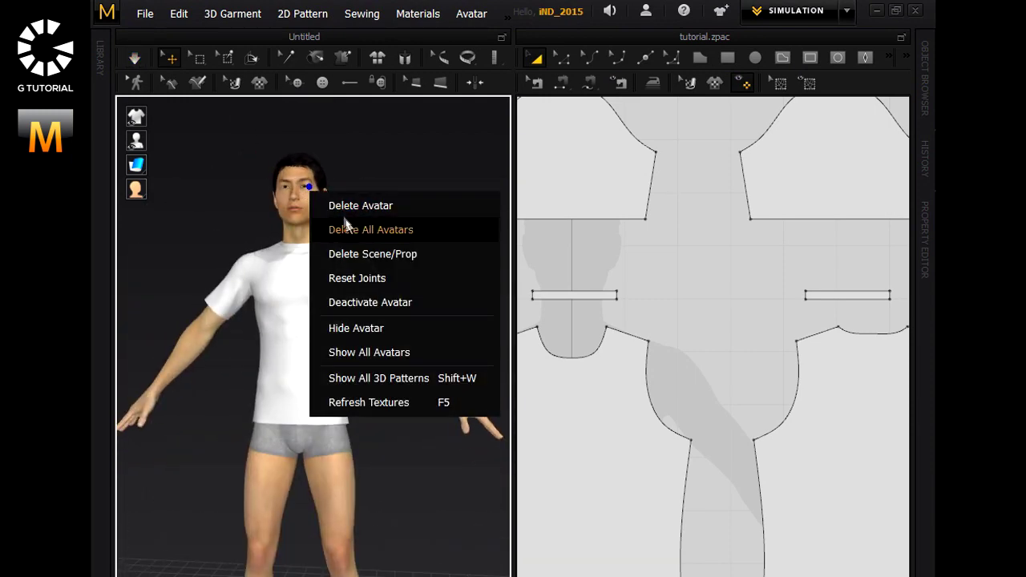
Delete the avatar, then orbit and zoom in to frame the standalone T-shirt.
{"action": "left_click", "coordinate": [361, 298]}
{"action": "mouse_move", "coordinate": [365, 321]}
{"action": "right_mouse_down"}
{"action": "mouse_move", "coordinate": [235, 384]}
{"action": "mouse_move", "coordinate": [497, 385]}
{"action": "mouse_move", "coordinate": [319, 378]}
{"action": "mouse_move", "coordinate": [279, 395]}
{"action": "mouse_move", "coordinate": [435, 389]}
{"action": "right_mouse_up"}
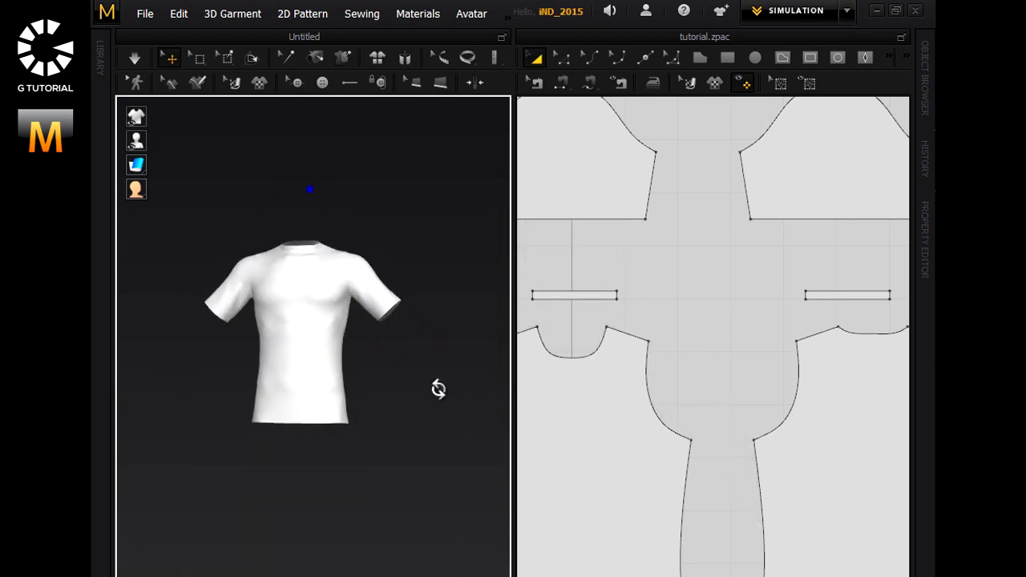
{"action": "right_click", "coordinate": [411, 206]}
{"action": "left_click", "coordinate": [405, 269]}
{"action": "scroll", "coordinate": [355, 301], "scroll_direction": "up", "scroll_amount": 2}
{"action": "scroll", "coordinate": [355, 301], "scroll_direction": "up", "scroll_amount": 2}
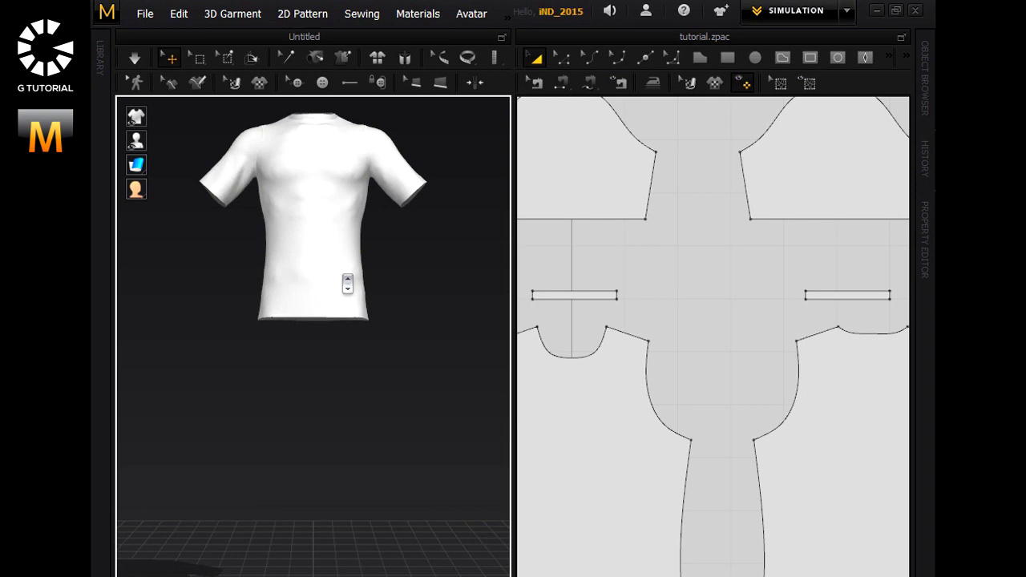
{"action": "scroll", "coordinate": [347, 284], "scroll_direction": "up", "scroll_amount": 2}
{"action": "scroll", "coordinate": [334, 300], "scroll_direction": "up", "scroll_amount": 1}
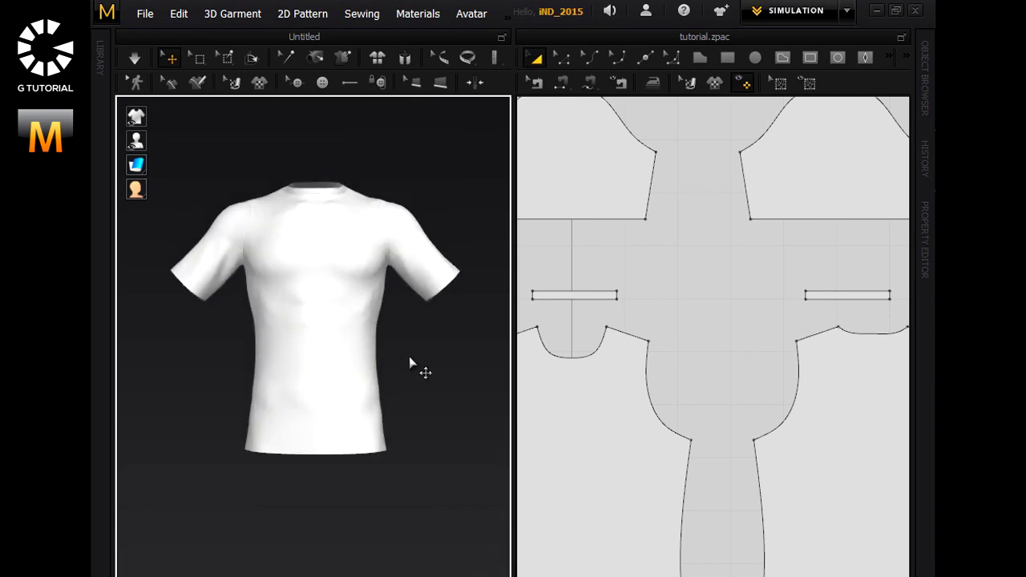